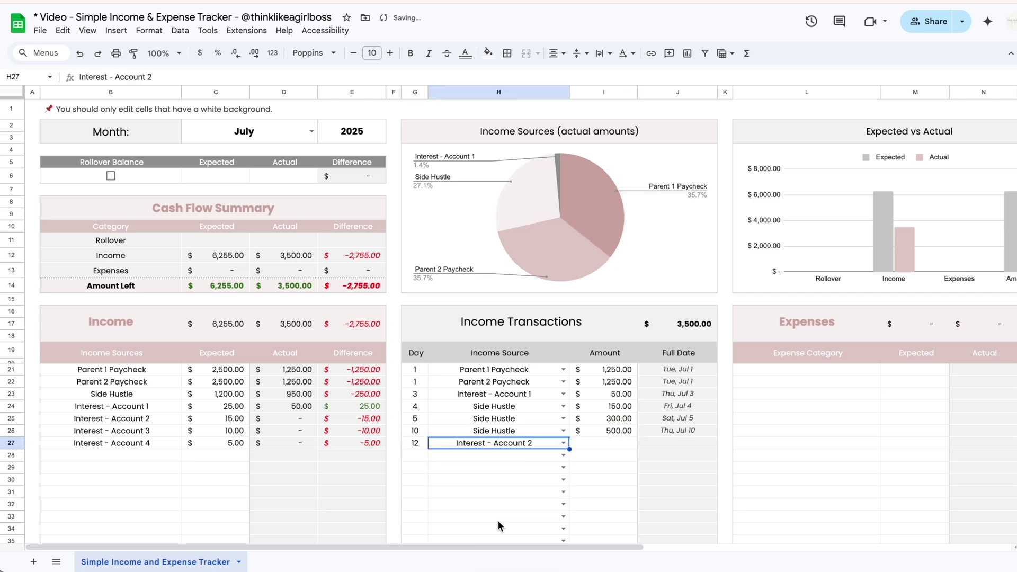
Step: Choose income sources from the dropdowns for the income transaction rows
left_click(562, 454)
left_click(563, 467)
left_click(563, 479)
Step: Enter expense budgets: Rent 1800, Groceries 700, Utilities 100, Transportation 150, Insurance 250, Childcare 500, Subscriptions 200
left_click(498, 400)
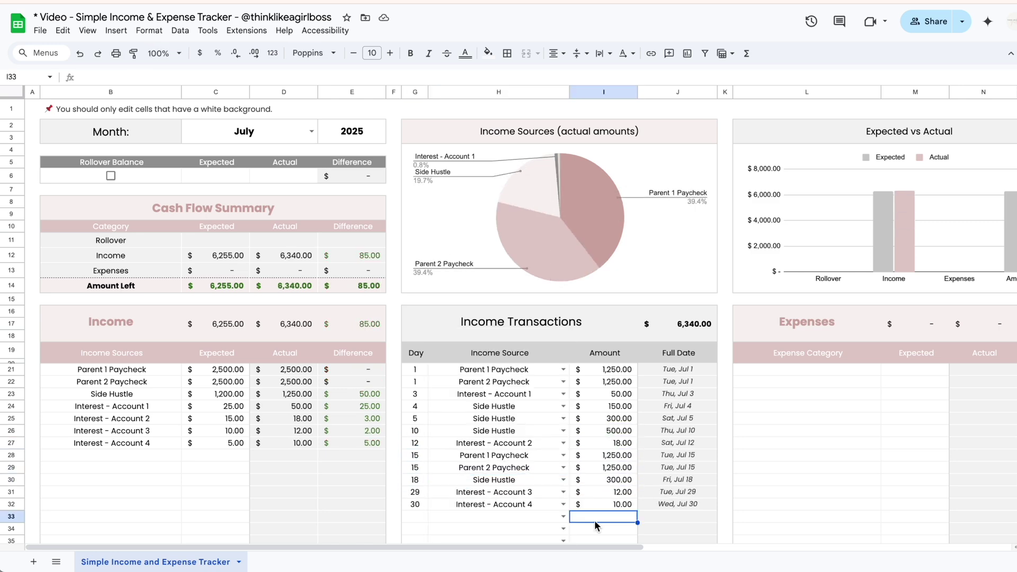
scroll(594, 520, "right", 5)
type("Rent")
key("Tab")
type("1800")
key("Return")
type("Groceries")
key("Tab")
type("700 Utilities\t100 Transportation\t150 Insurance\t250 Childcare\t500 Subscriptions\t200 Dining Out\t300 Entertainment\t200 Miscellaneous\t200")
Step: Log expense transactions: day 1 Rent 1800, day 2 Utilities Water 49, day 3 Spotify 12, day 5 Whole Foods 180
scroll(522, 370, "right", 3)
left_click(522, 370)
type("1")
left_click(672, 369)
left_click(624, 383)
type("Monthly rent\t1800 2")
left_click(604, 381)
left_click(607, 430)
type("Water\t49 3\tSubscriptions\tSpotify\t12 5")
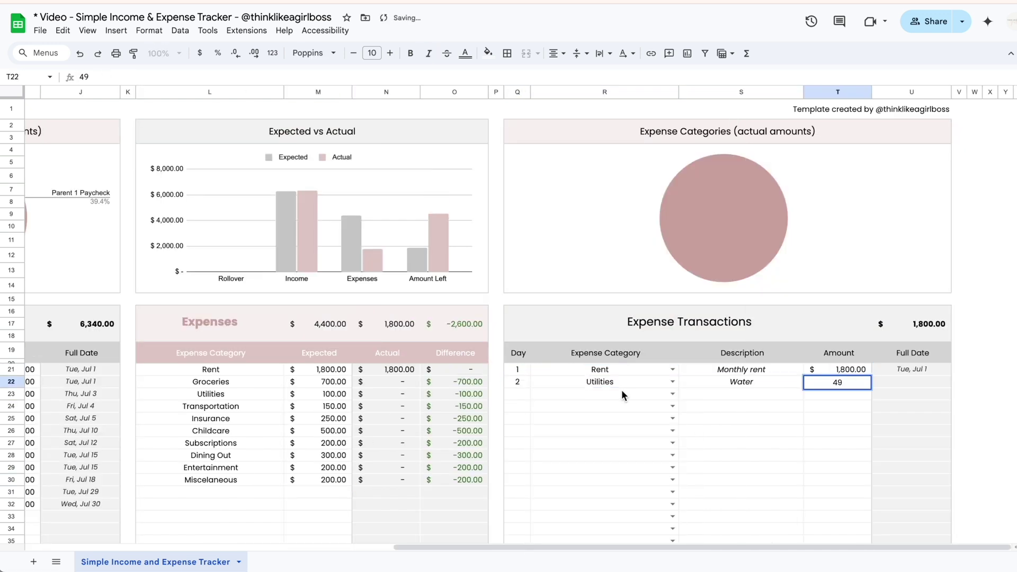
type("\tGroceries\tWhole Foods\t180 7\tTransportation\tG")
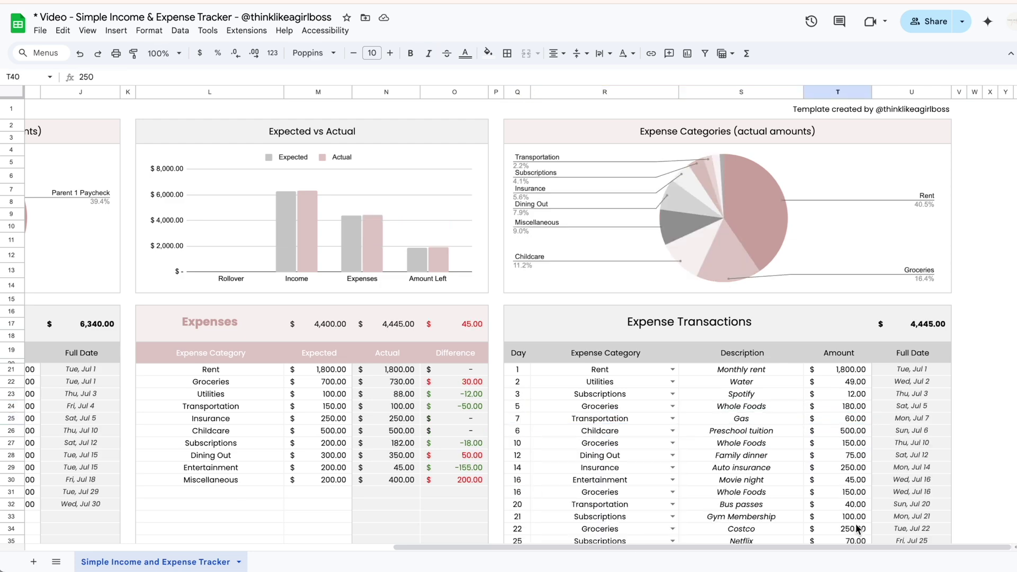
scroll(236, 177, "left", 15)
Step: Set the rollover to 2500 expected and 3000 actual, and tick the Rollover checkbox
left_click(236, 176)
type("2500")
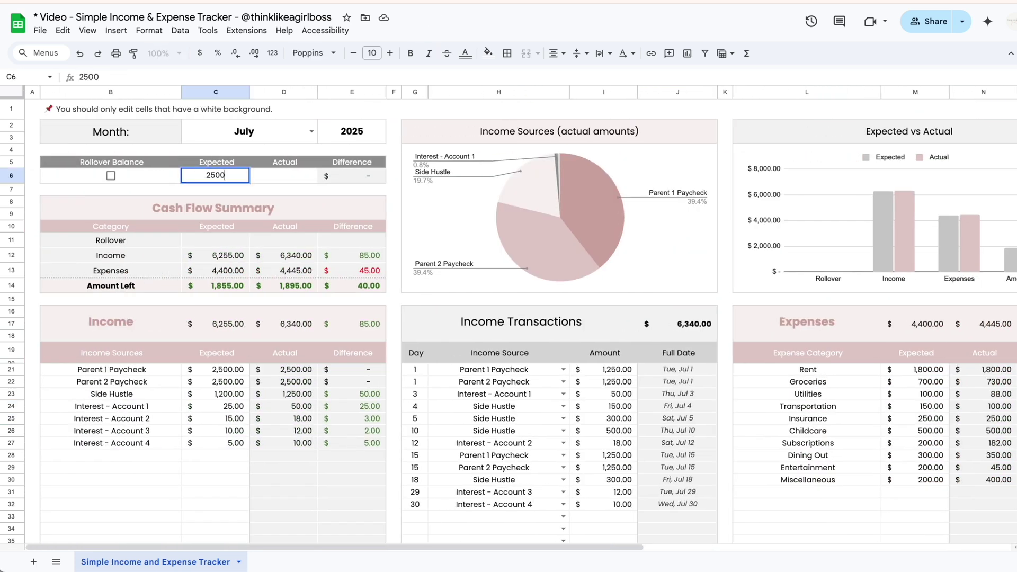
left_click(284, 177)
type("3000")
key("Return")
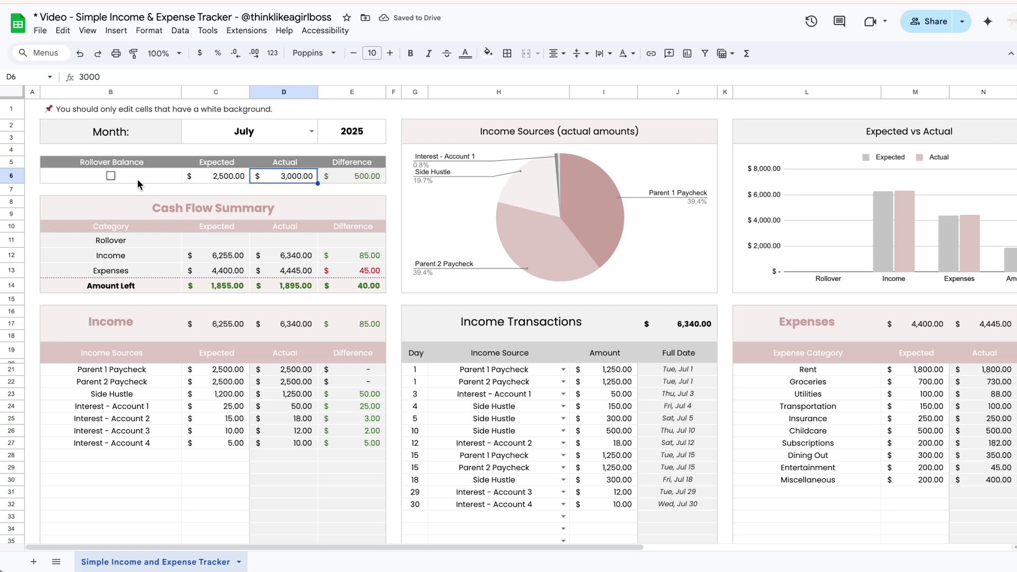
left_click(111, 176)
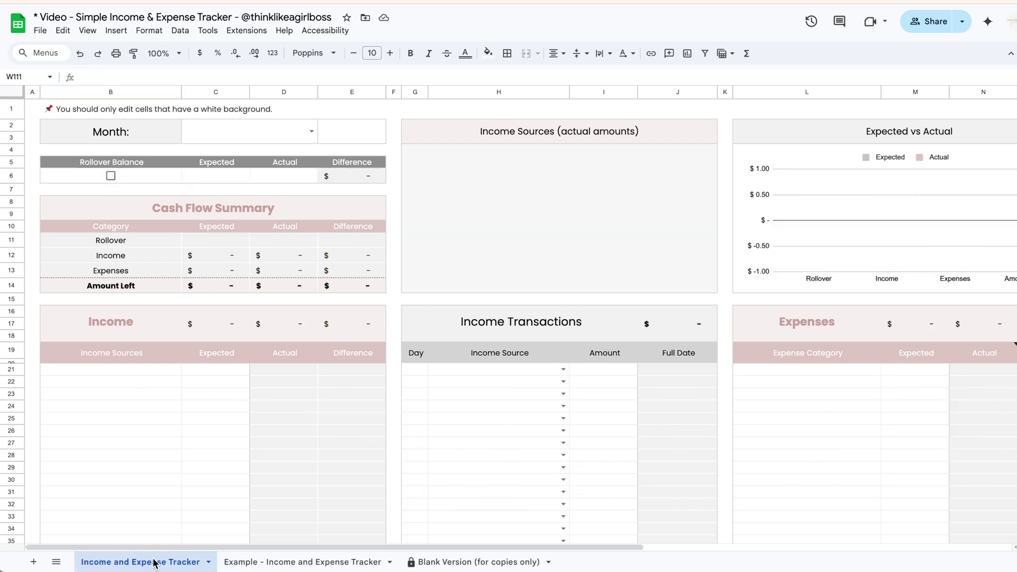
Step: Point out the income sources, expected amounts and transaction sources in the tracker
scroll(505, 450, "right", 10)
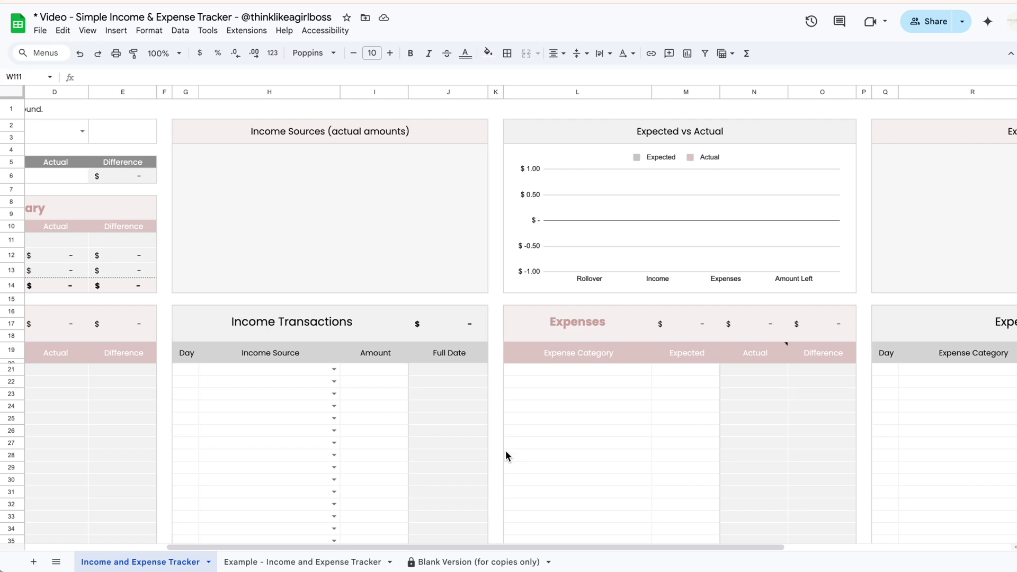
scroll(505, 450, "left", 10)
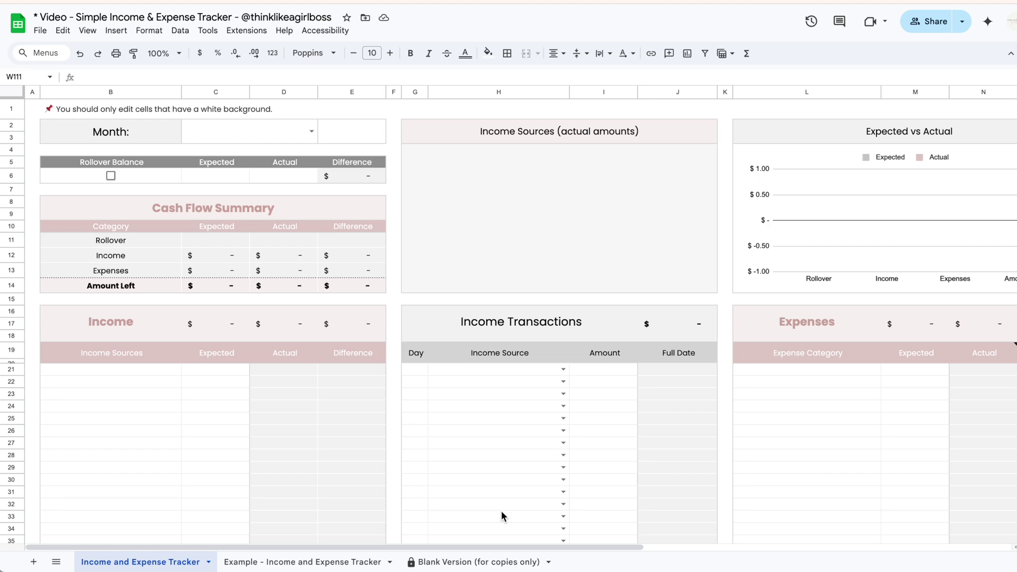
left_click(216, 393)
left_click(102, 438)
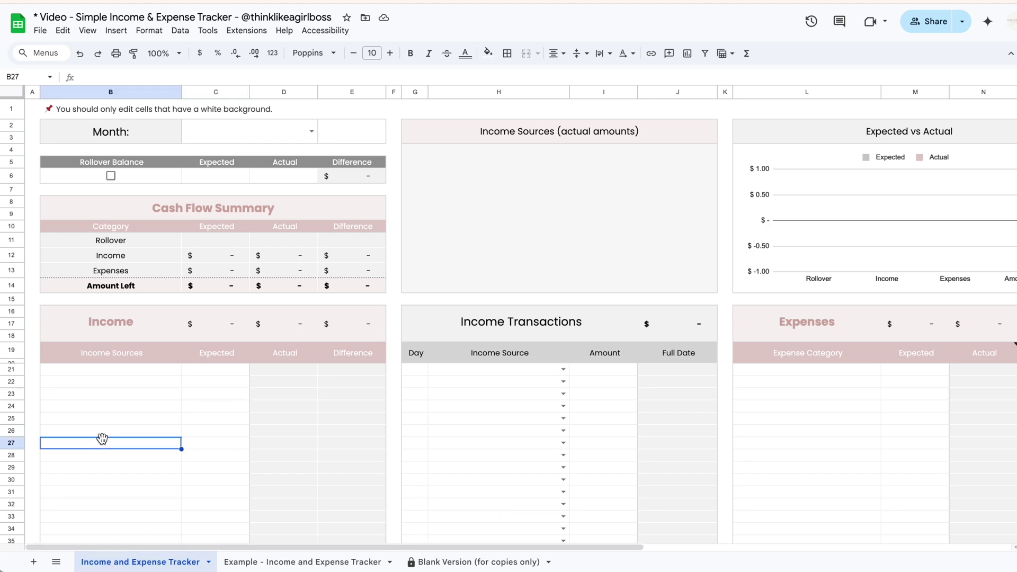
left_click(440, 423)
scroll(440, 424, "right", 10)
scroll(440, 424, "left", 10)
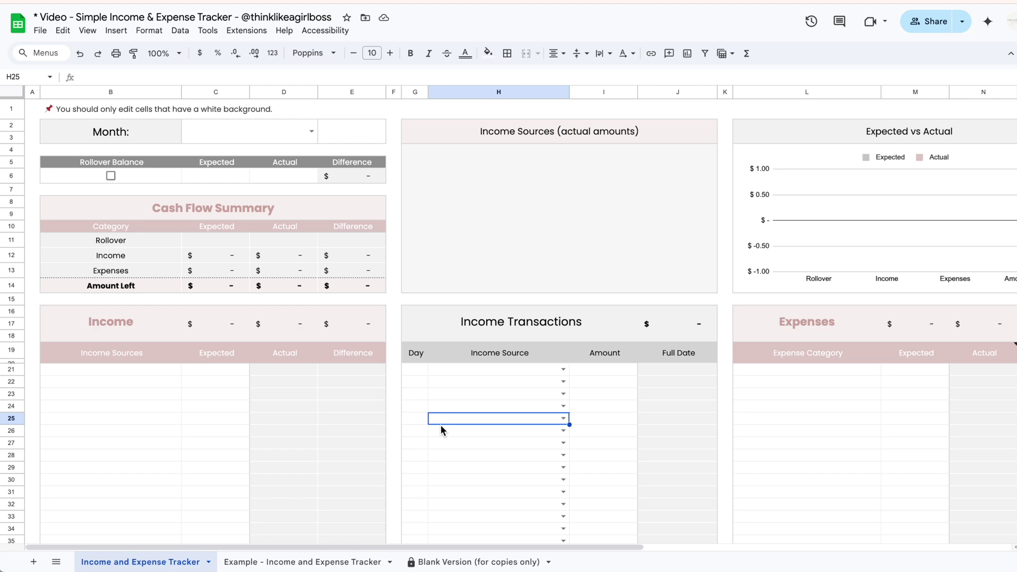
Step: Open the Example - Income and Expense Tracker sheet and scroll across its June data
left_click(312, 561)
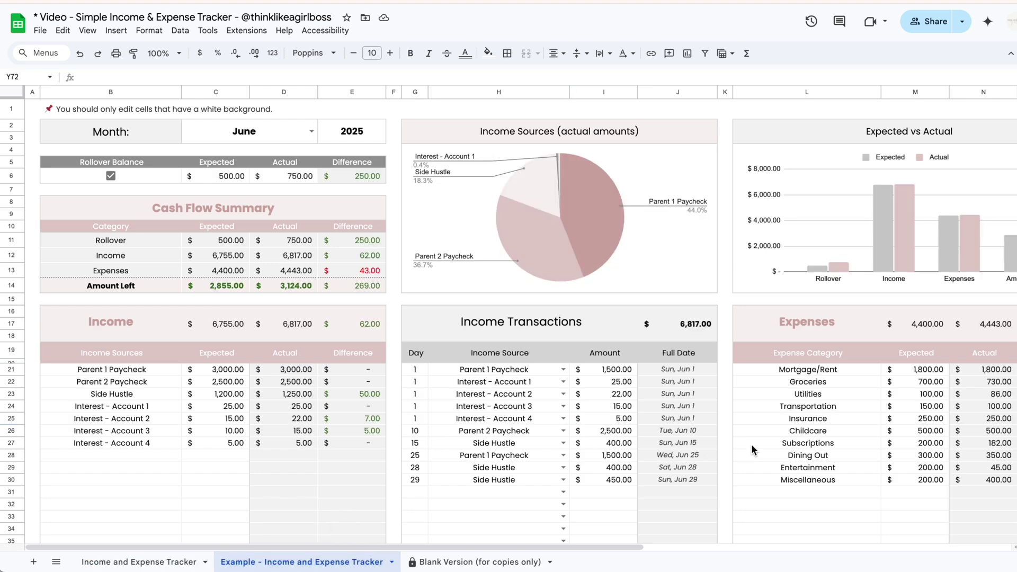
scroll(751, 444, "right", 10)
scroll(751, 444, "left", 10)
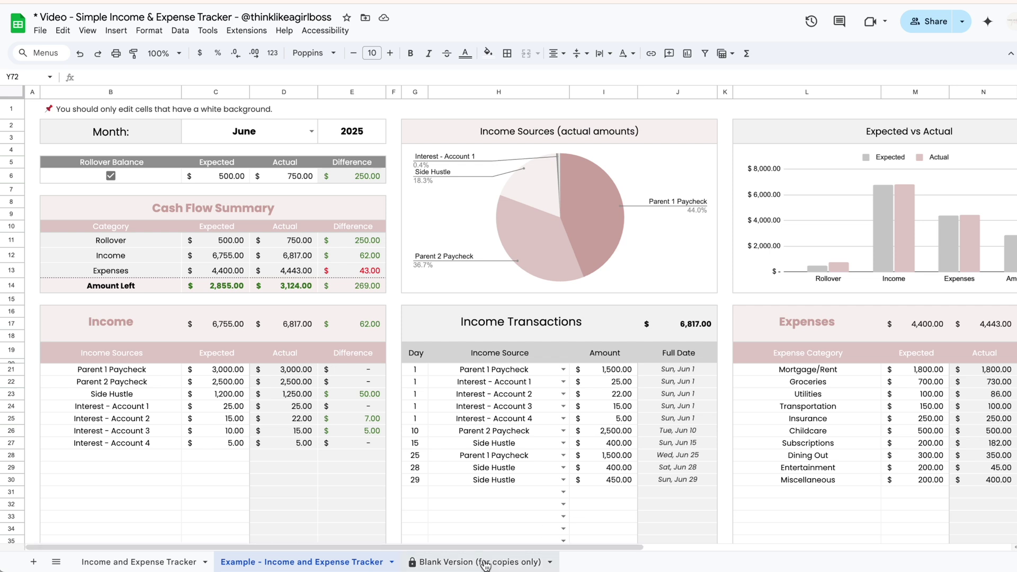
Step: Try editing the protected Blank Version copy, dismiss its warning, and return to the Income and Expense Tracker
left_click(462, 564)
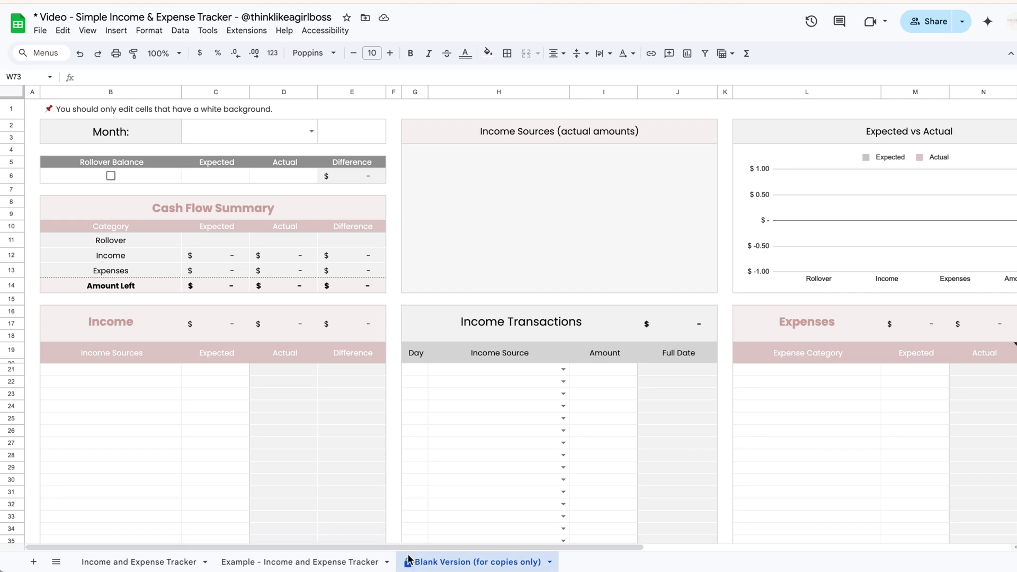
double_click(180, 428)
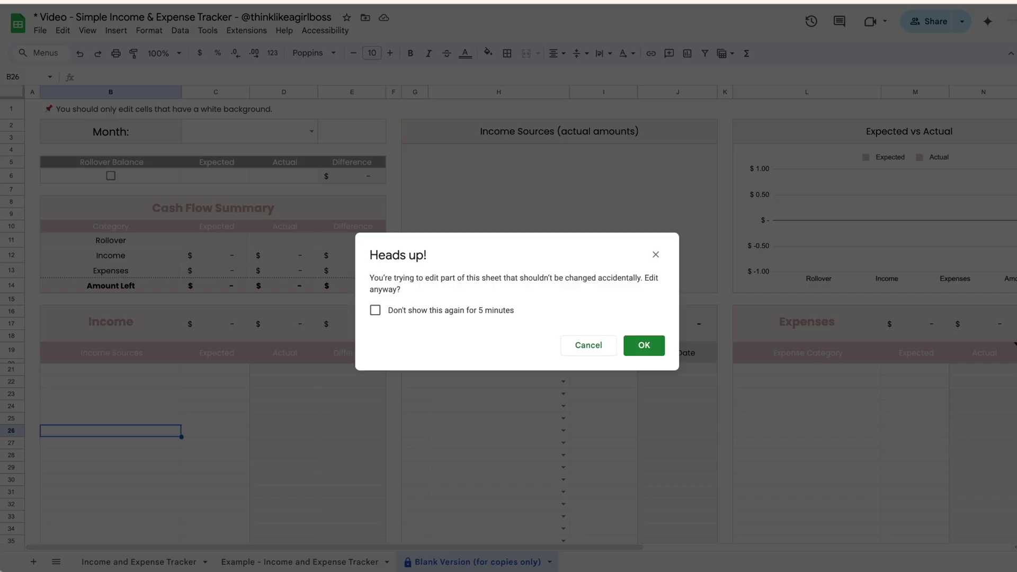
left_click(647, 348)
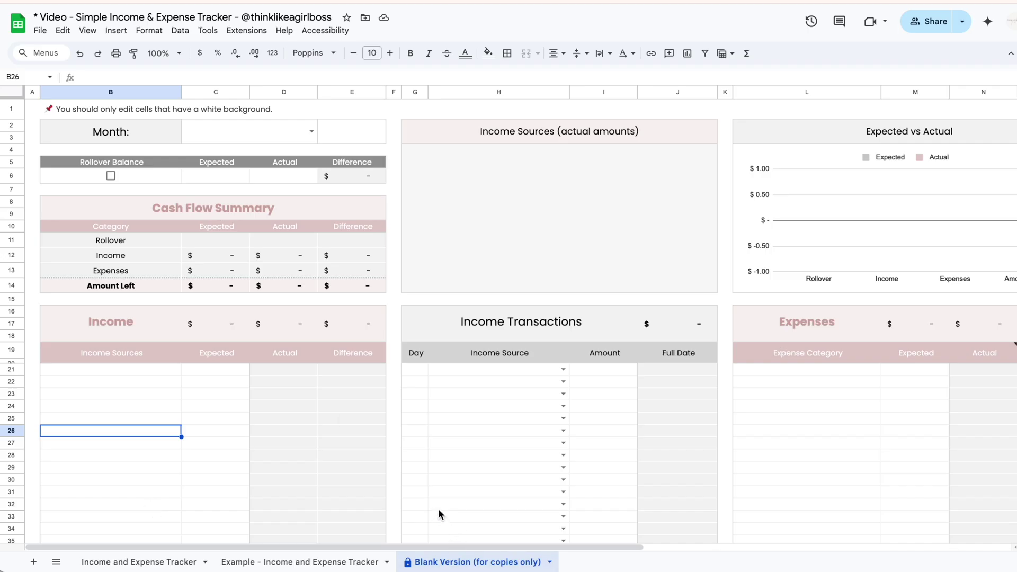
left_click(122, 560)
left_click(147, 455)
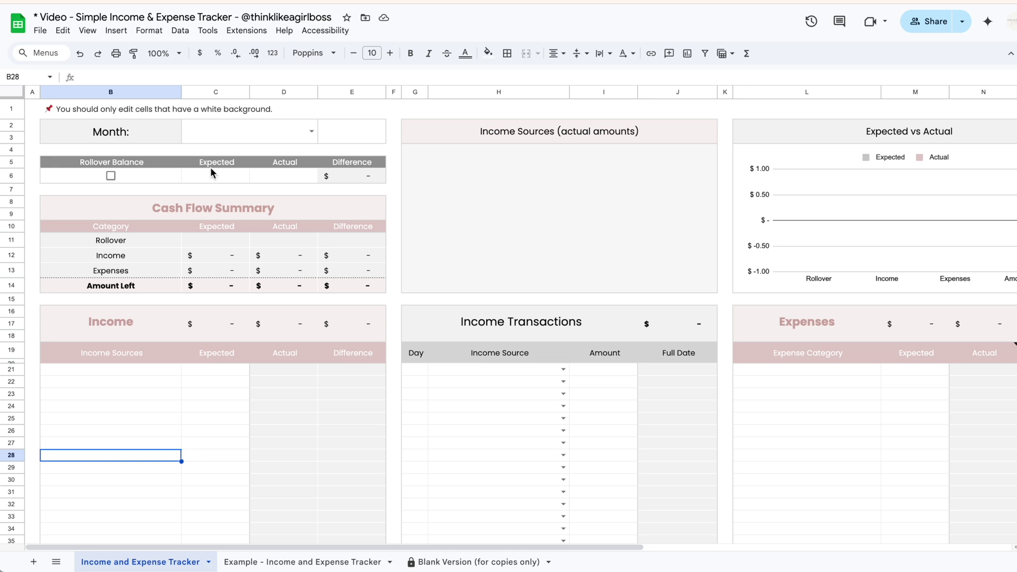
Step: Point out the month, year, rollover cells and the Income table's sources and expected amounts
left_click(272, 136)
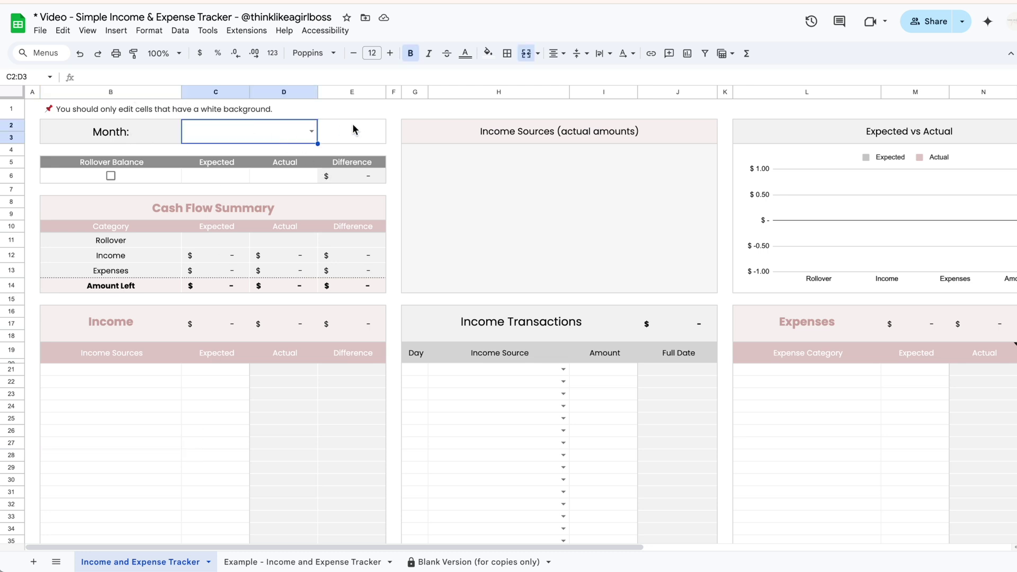
left_click(341, 127)
left_click(223, 174)
left_click(262, 180)
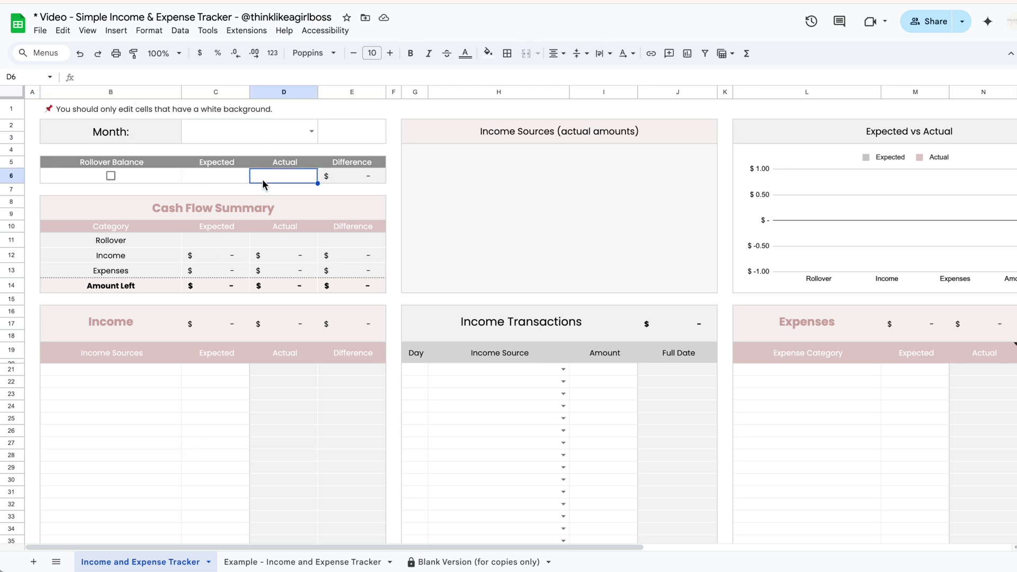
left_click(145, 400)
left_click(224, 419)
scroll(680, 448, "right", 10)
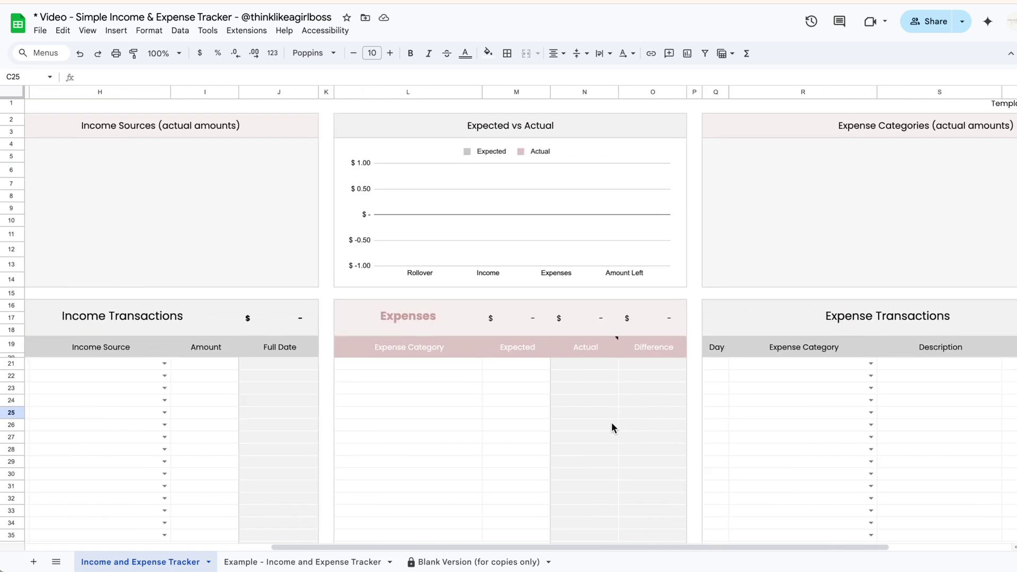
scroll(611, 428, "right", 5)
scroll(611, 427, "left", 15)
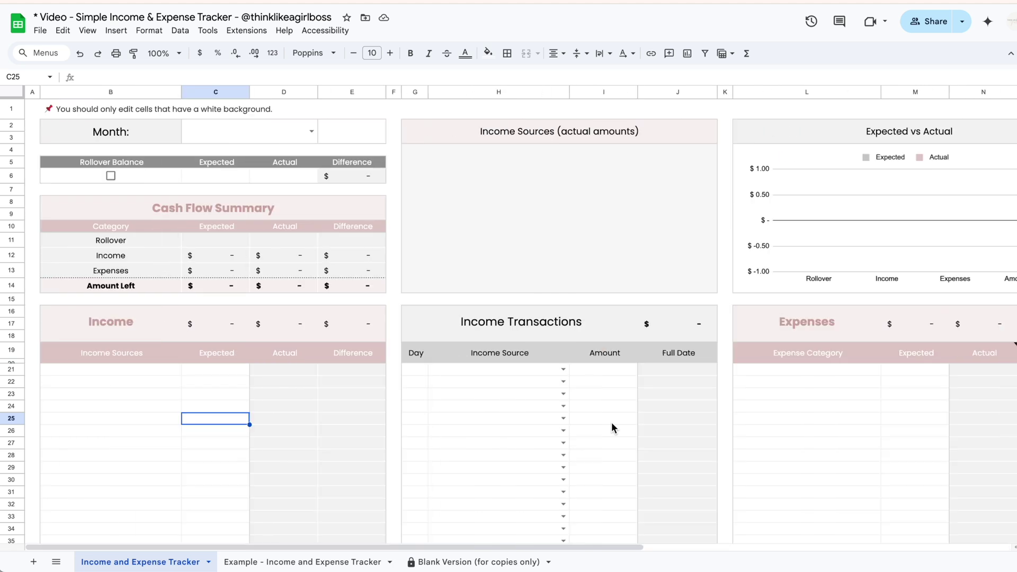
key("Left")
key("Up")
key("Up")
key("Up")
key("Up")
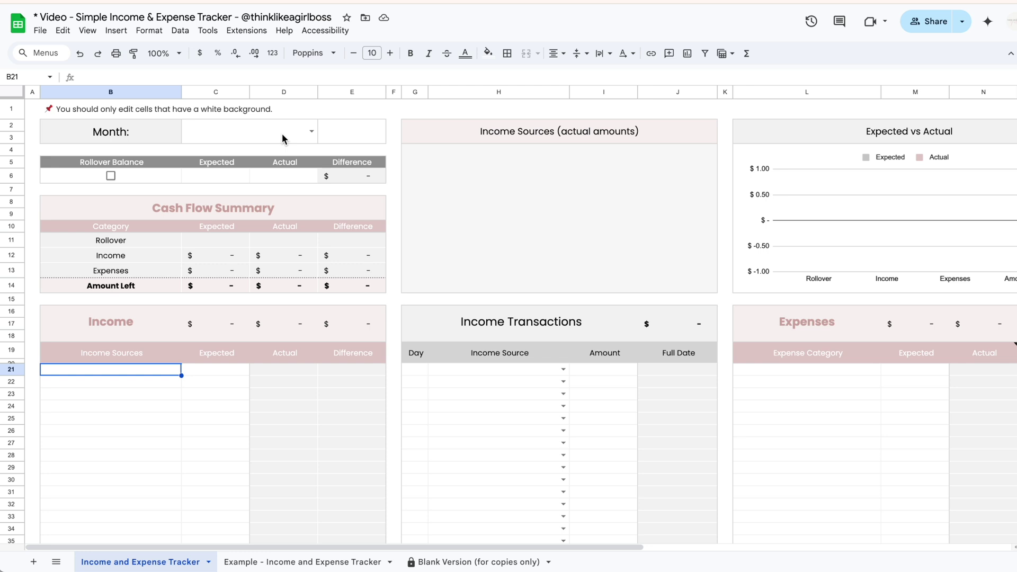
Step: Set the month dropdown to June and the year to 2025
left_click(312, 132)
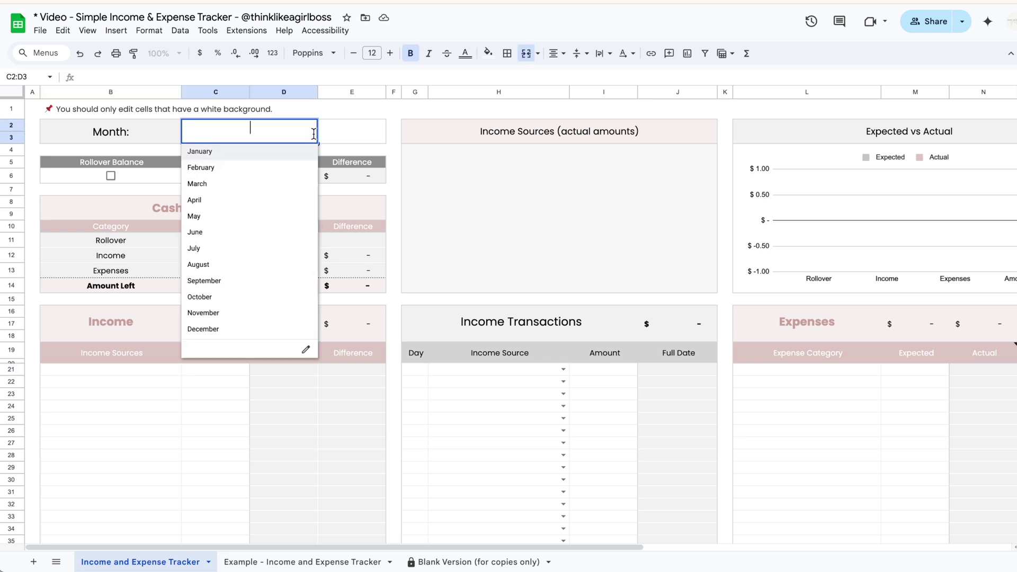
left_click(275, 233)
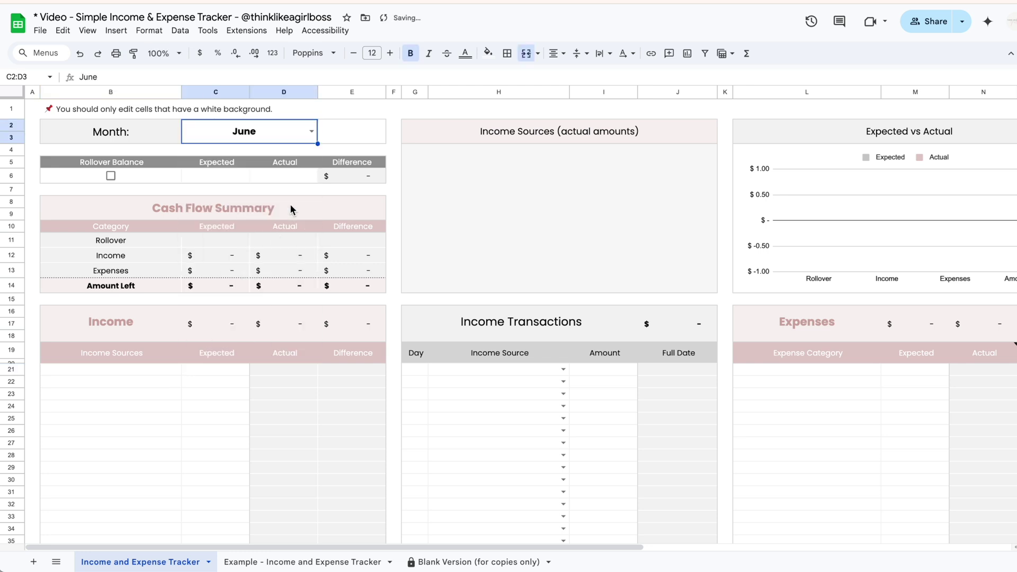
left_click(354, 140)
type("2025")
key("Return")
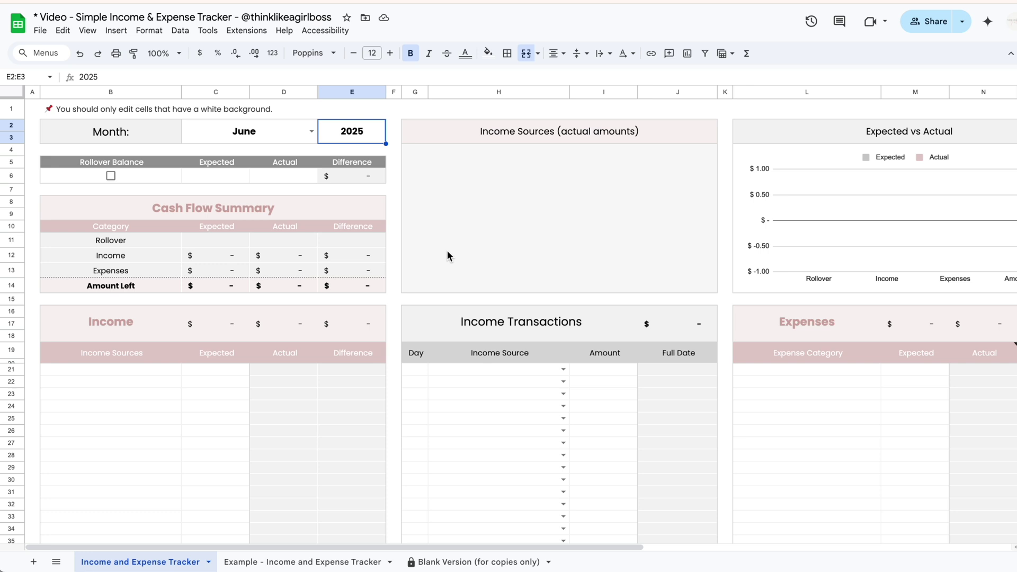
scroll(446, 250, "down", 2)
scroll(447, 250, "up", 2)
scroll(446, 249, "right", 4)
left_click(591, 394)
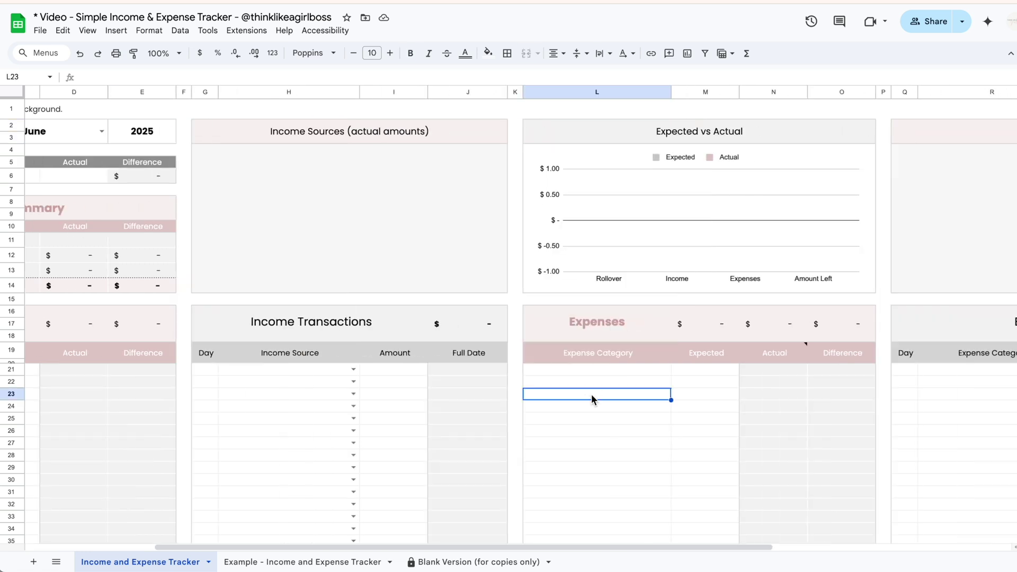
scroll(591, 394, "left", 4)
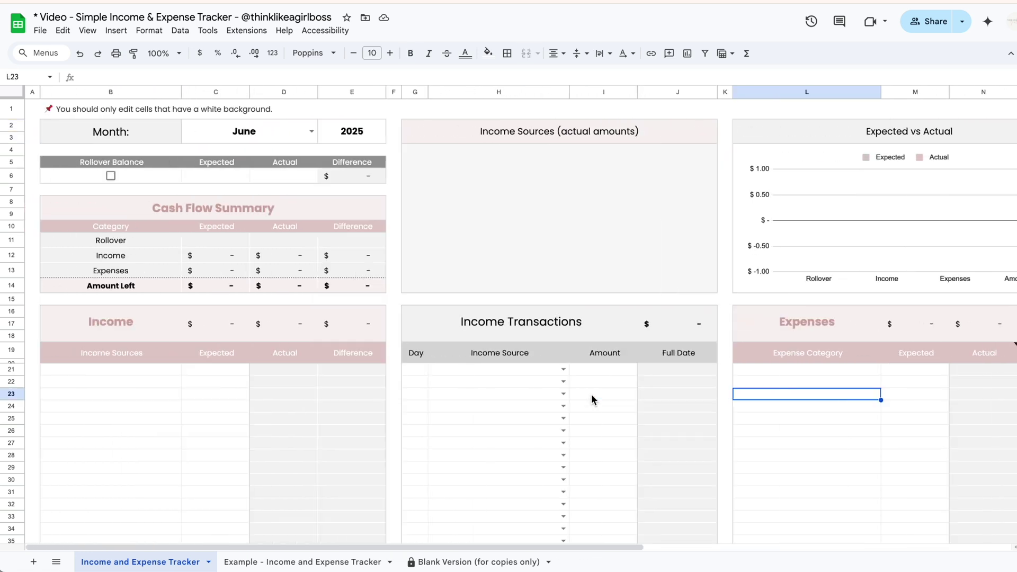
left_click(83, 372)
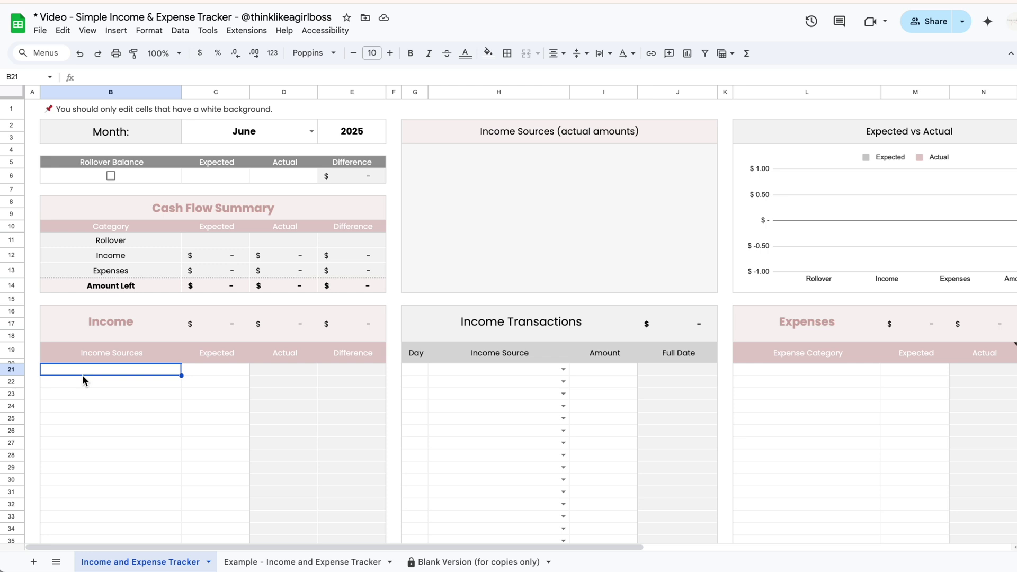
left_click_drag(90, 369, 103, 497)
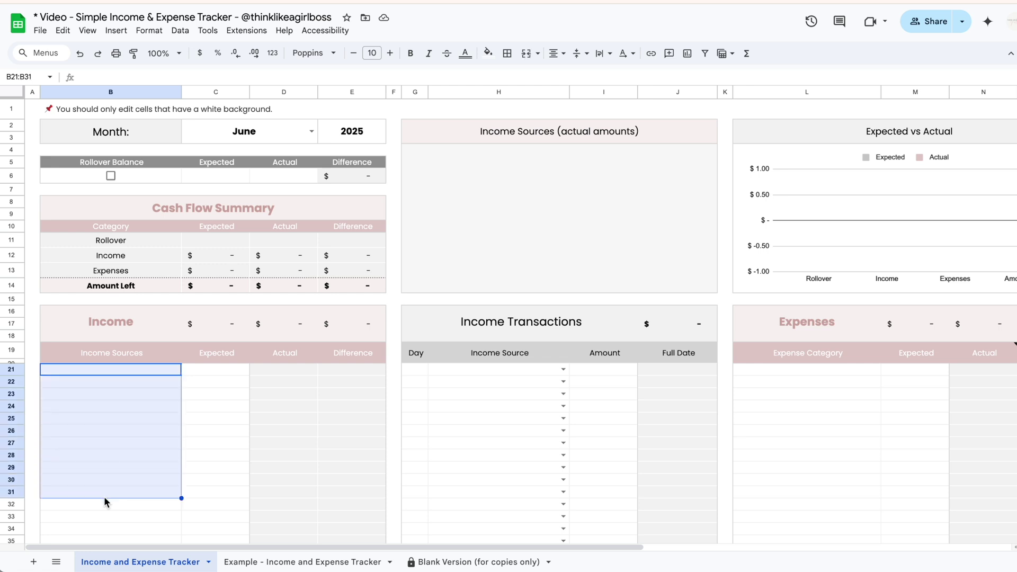
left_click(215, 371)
left_click(213, 381)
left_click(214, 395)
left_click(214, 405)
left_click(214, 419)
left_click(215, 431)
left_click(215, 444)
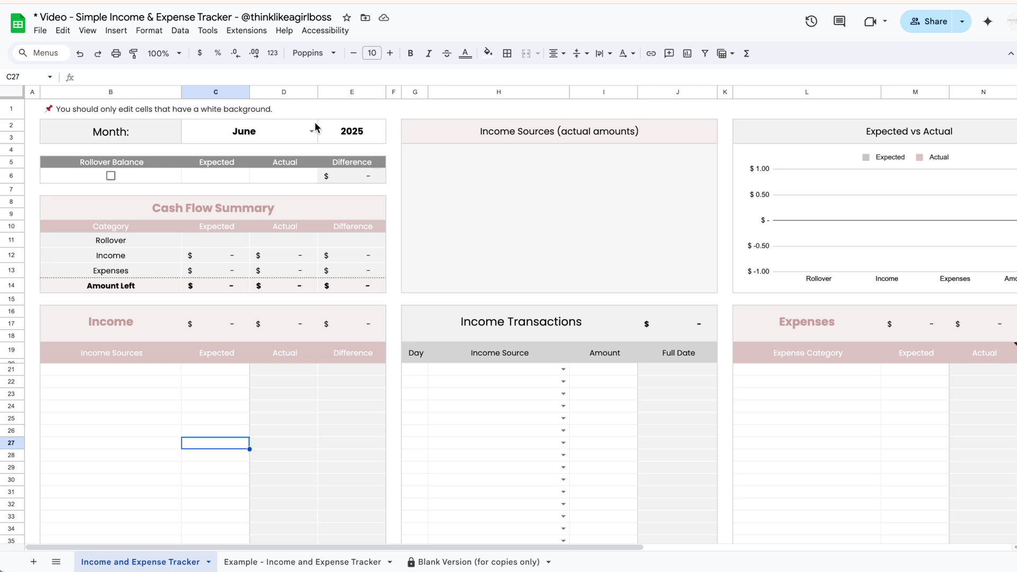
left_click(108, 370)
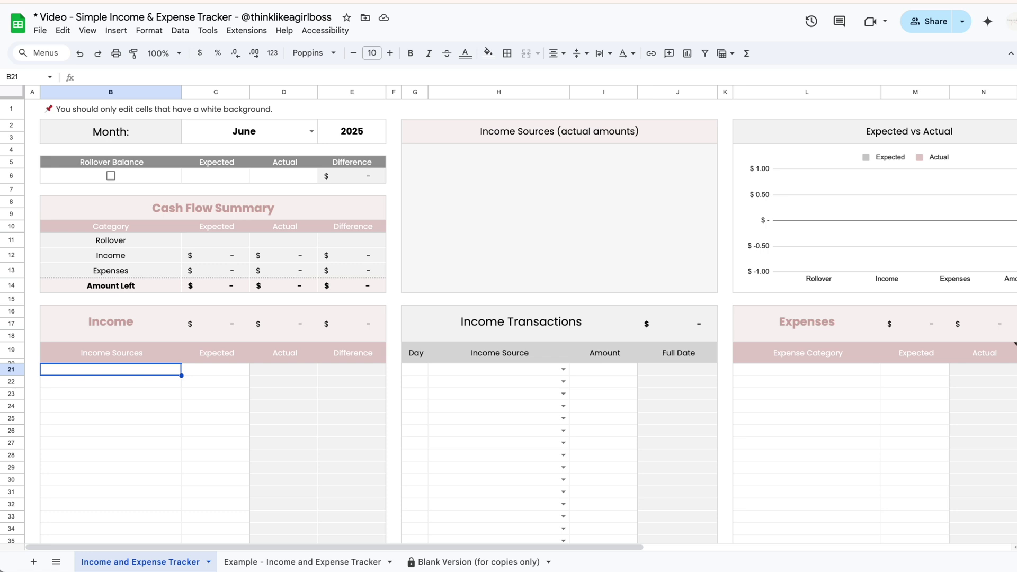
Step: Add the Parent 1 and Parent 2 paycheck sources, each expecting 2,500
type("Parent 1 - Paycheck")
key("Return")
type("Parent 2 - Payckeck")
left_click(215, 369)
type("2,500")
key("Return")
type("2500")
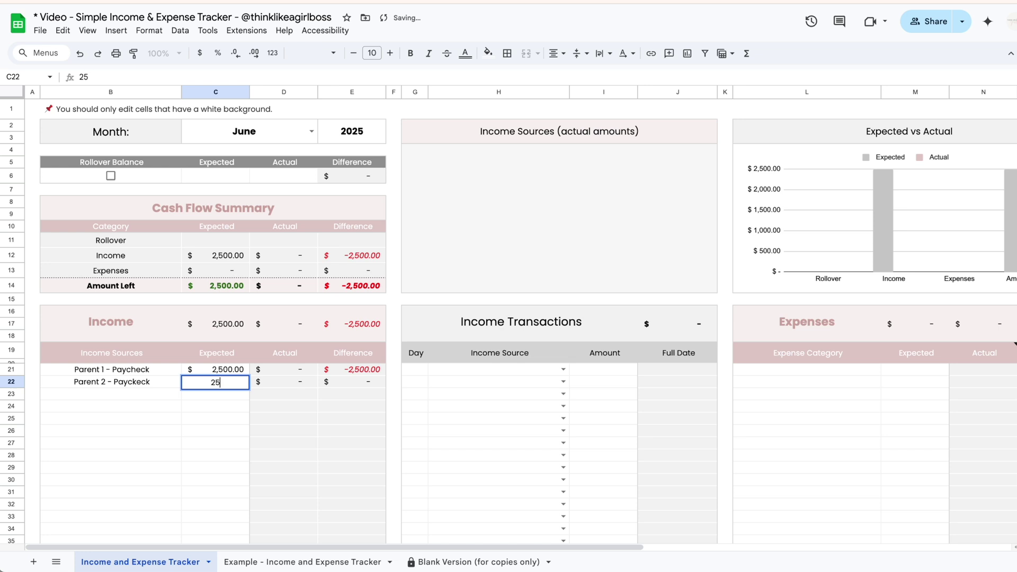
key("Return")
Step: Add Side Hustle at 500, plus Interest - Account 1 and Interest - Account 2 sources
left_click(110, 394)
type("Side Hustle")
key("Tab")
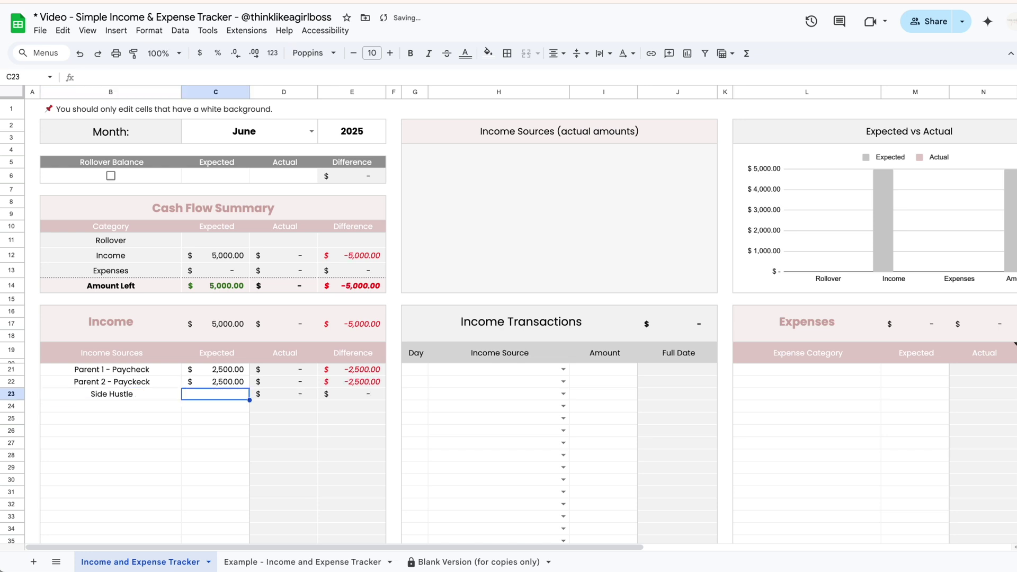
type("500")
key("Return")
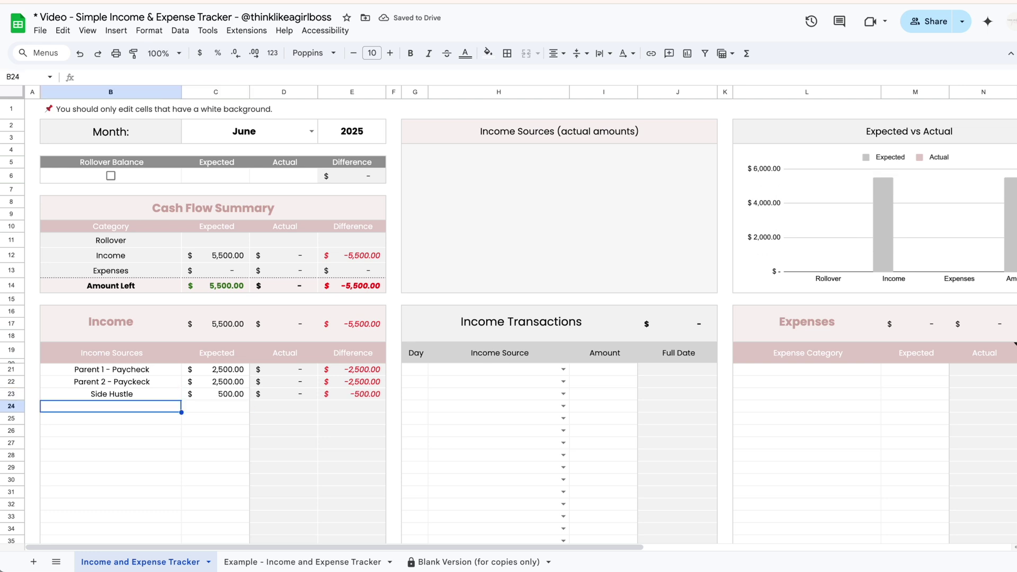
type("Interest")
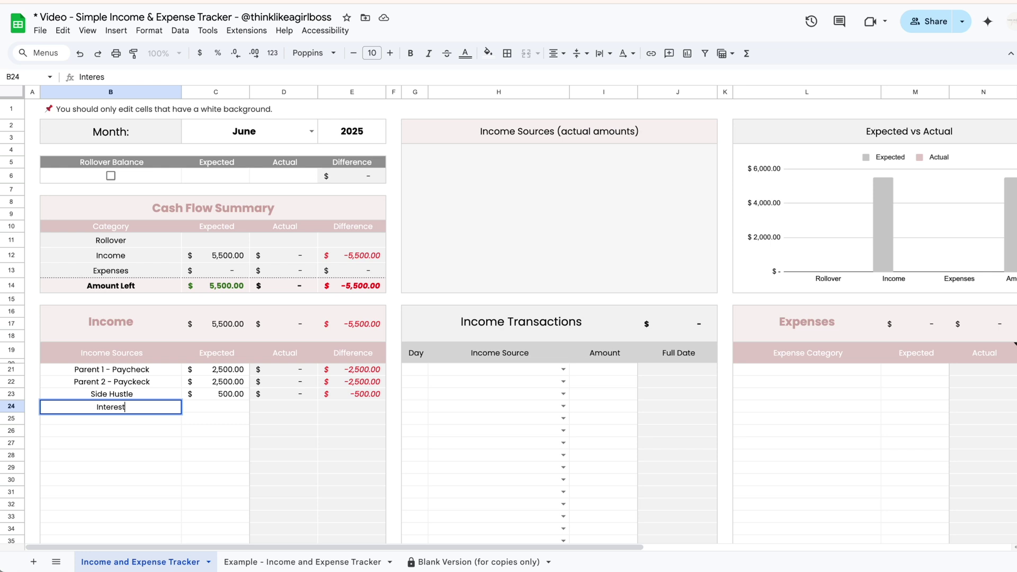
type(" - Account 1")
key("Return")
type("Interest - Account 2")
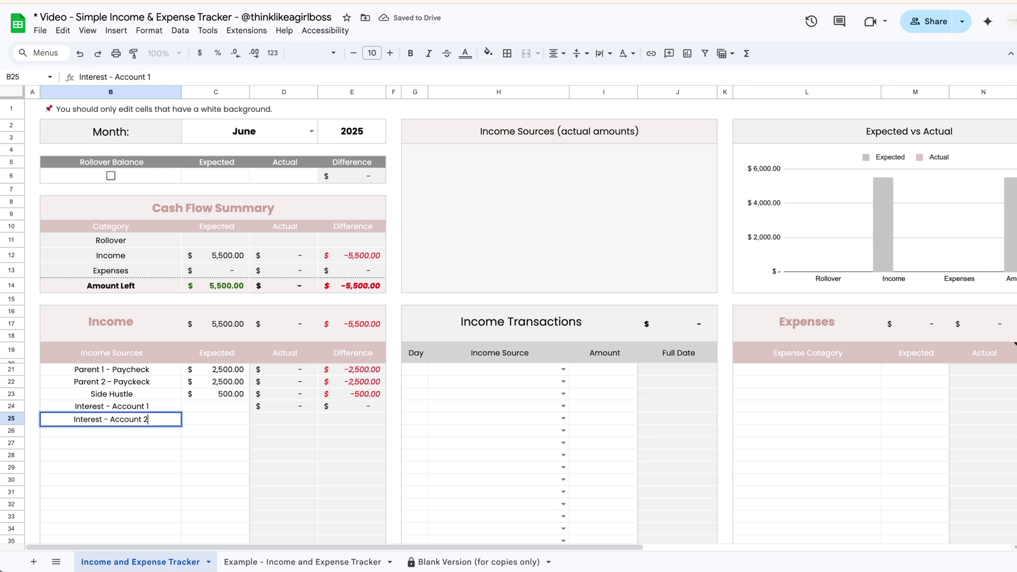
key("Return")
Step: Give both interest accounts 50 expected, correcting a mistyped 40, and check the 5,600 total
left_click(215, 406)
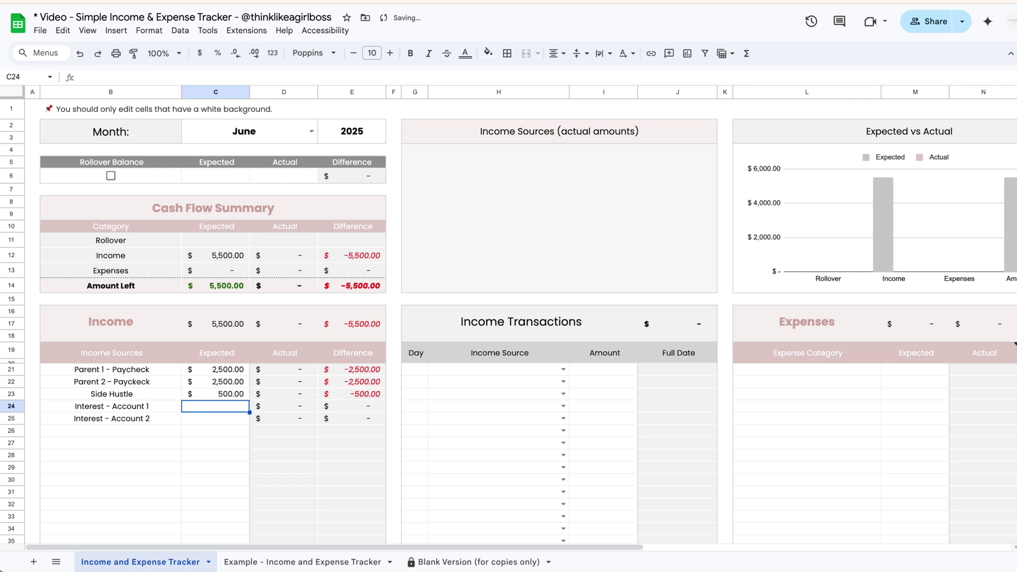
type("50")
key("Return")
type("40")
key("Return")
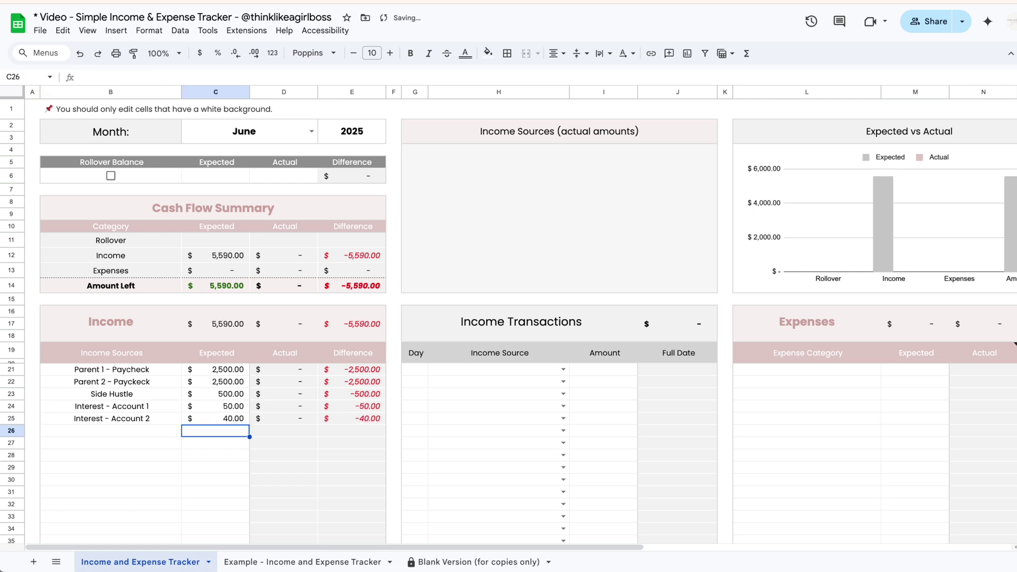
key("ctrl+z")
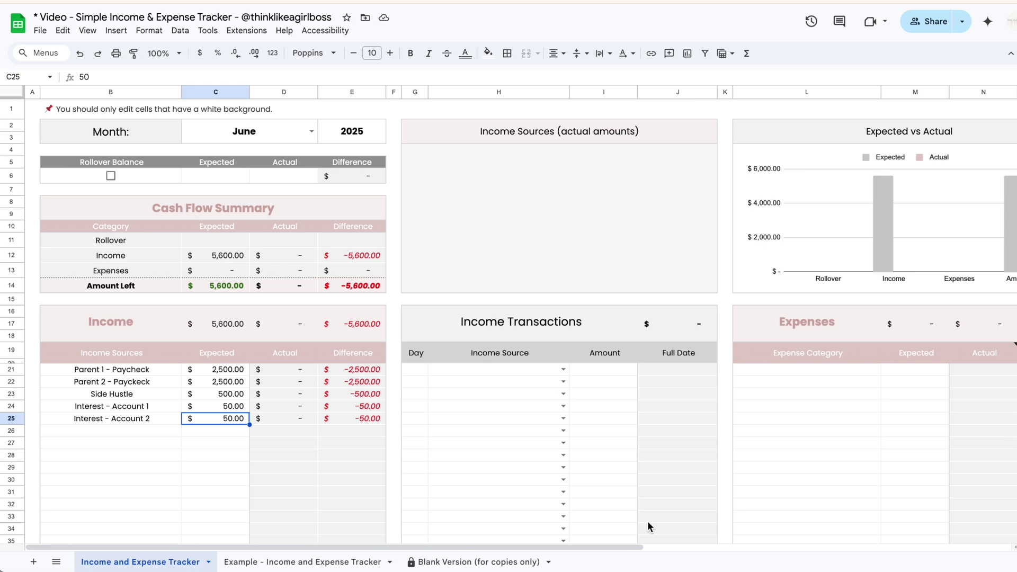
left_click_drag(126, 367, 228, 444)
left_click(192, 448)
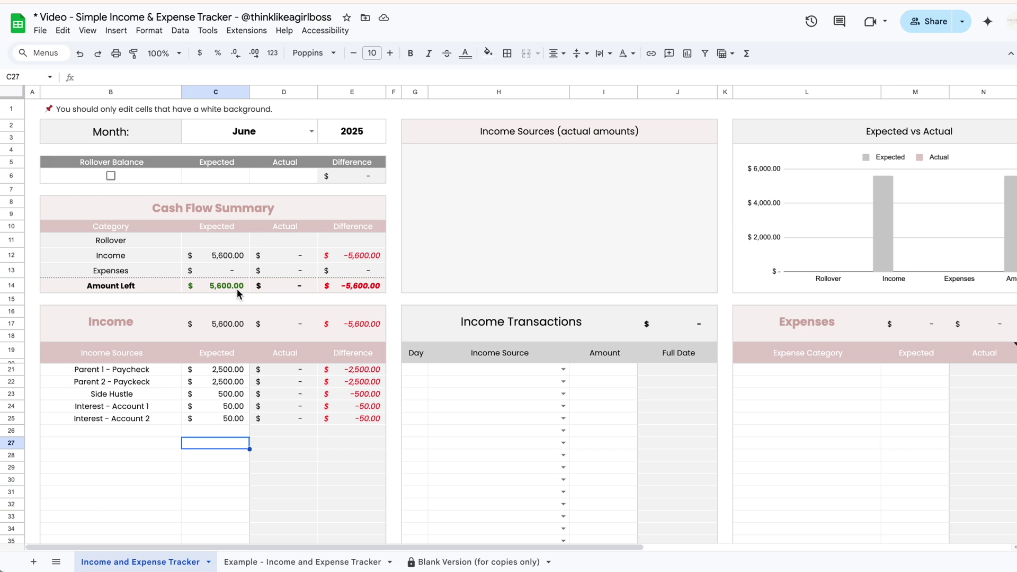
left_click(195, 418)
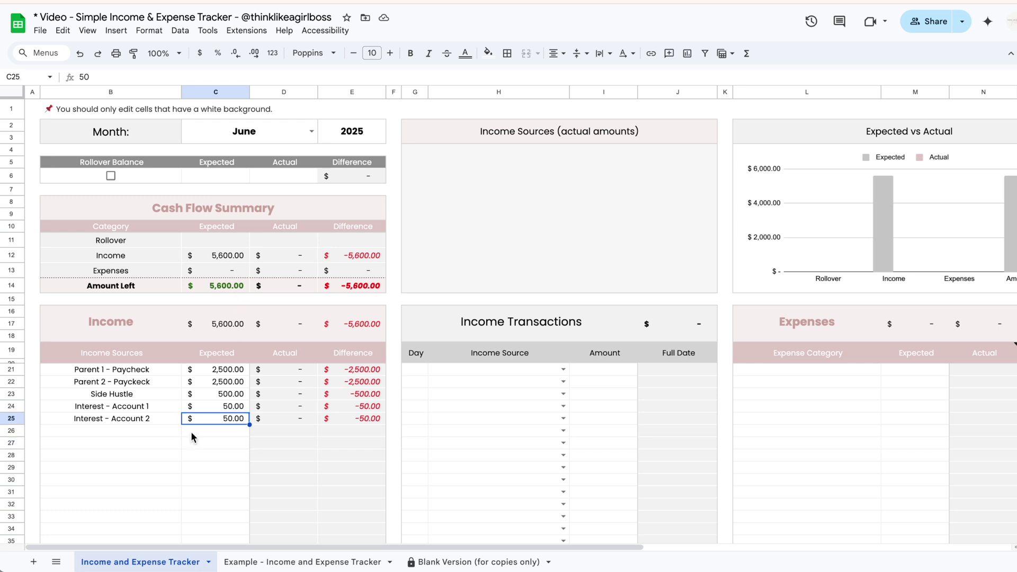
scroll(192, 435, "right", 5)
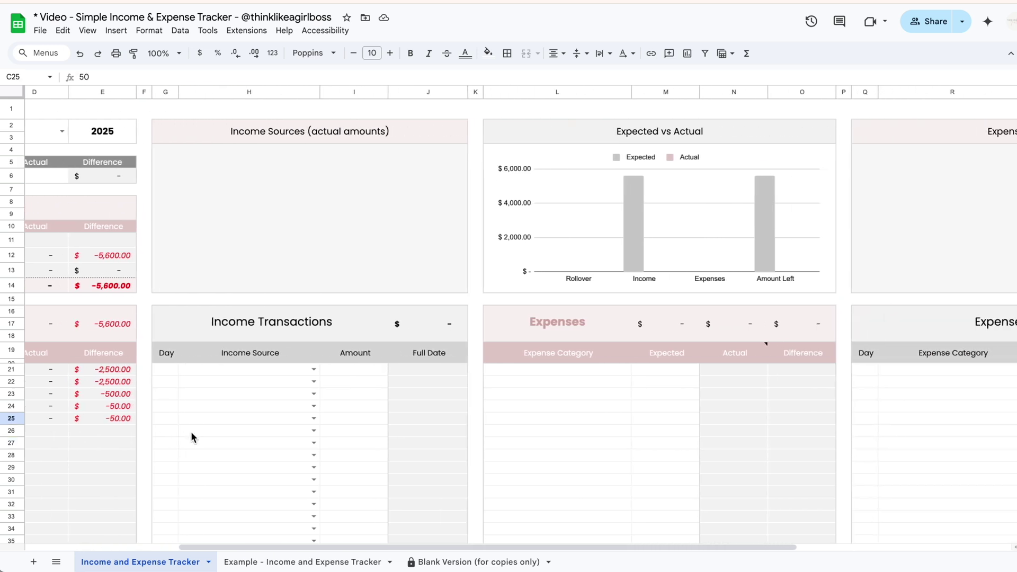
left_click_drag(564, 370, 681, 494)
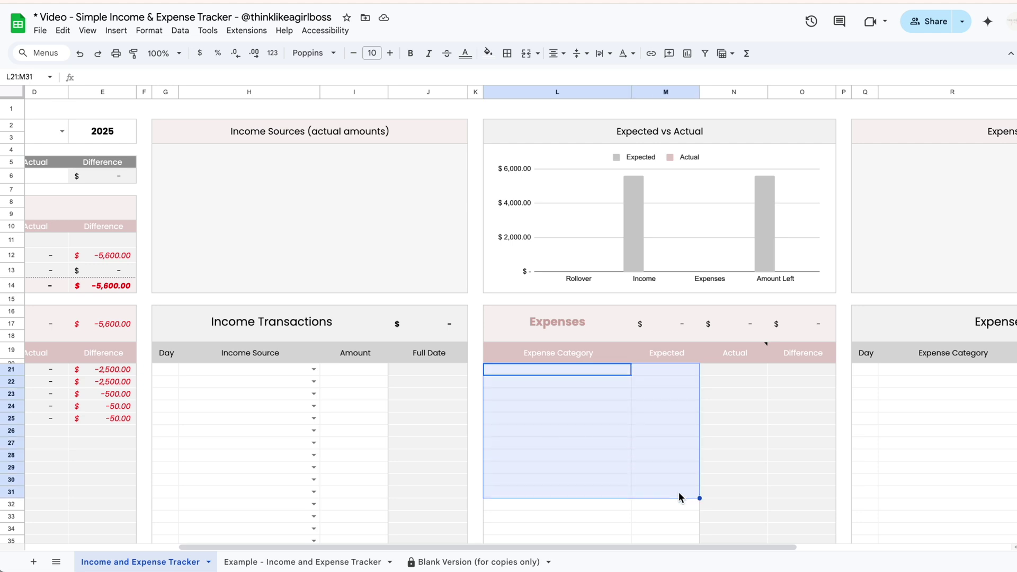
left_click(597, 445)
left_click_drag(559, 373, 560, 498)
left_click_drag(663, 370, 662, 514)
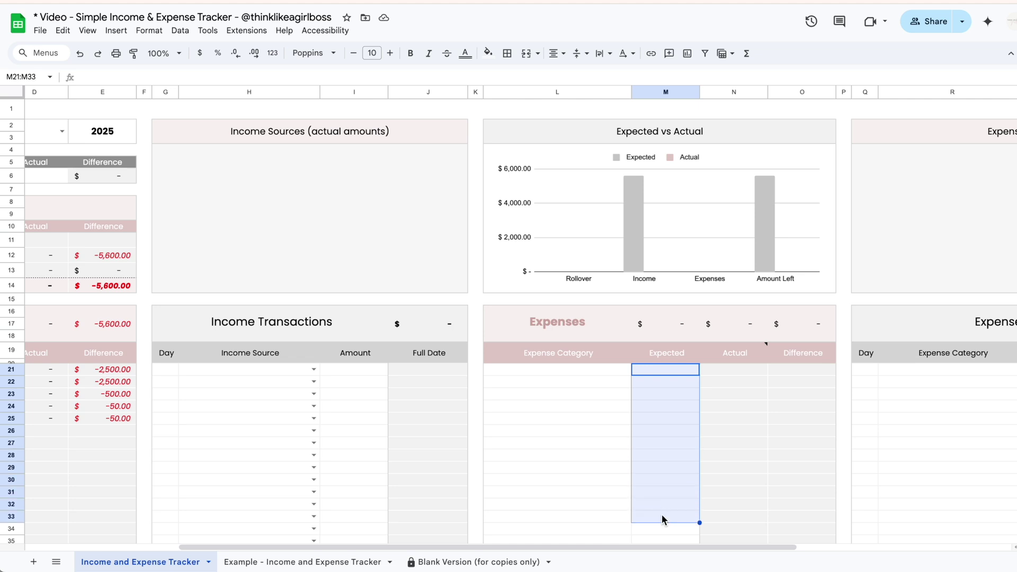
scroll(282, 109, "left", 5)
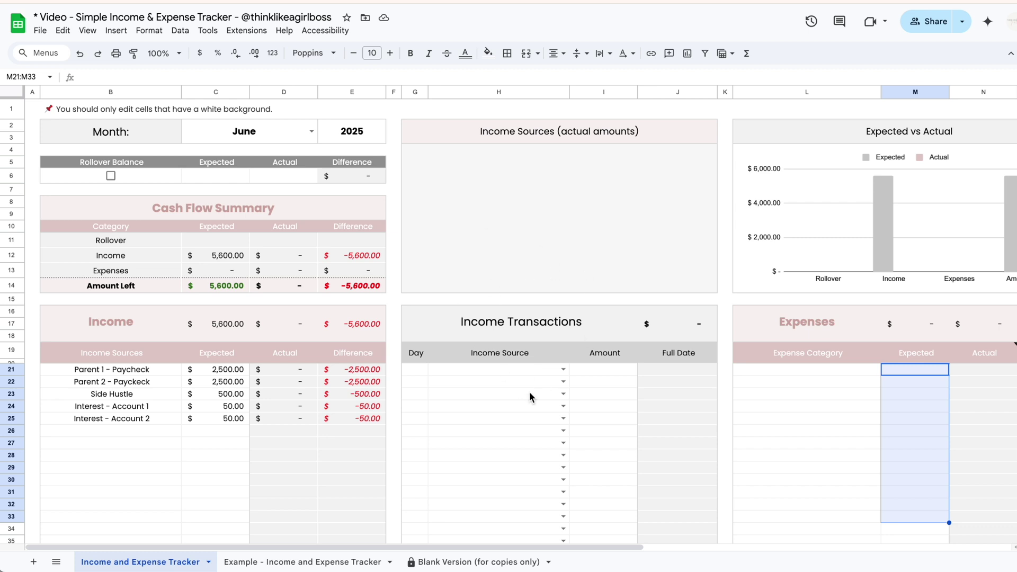
scroll(529, 392, "right", 5)
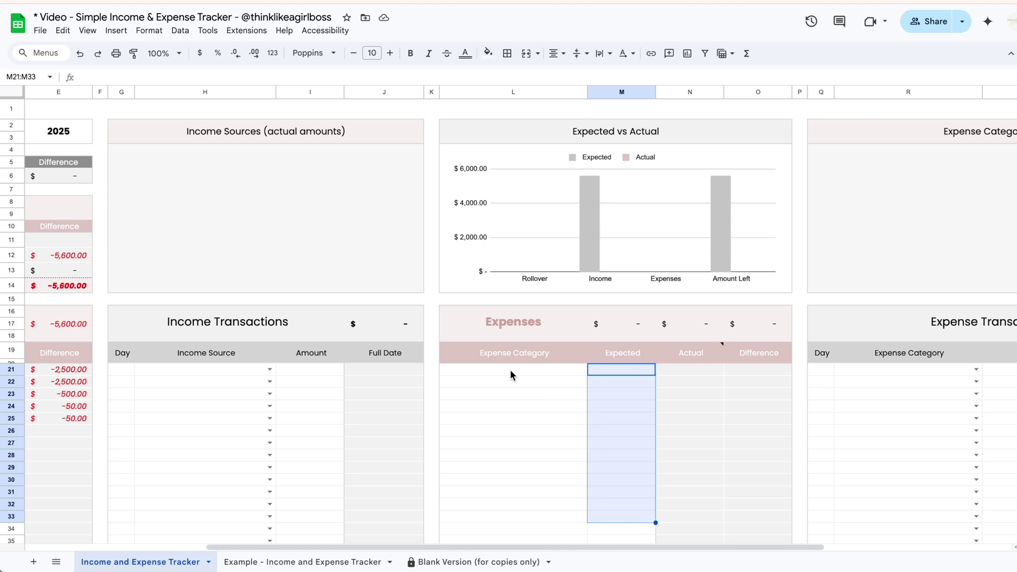
left_click(510, 368)
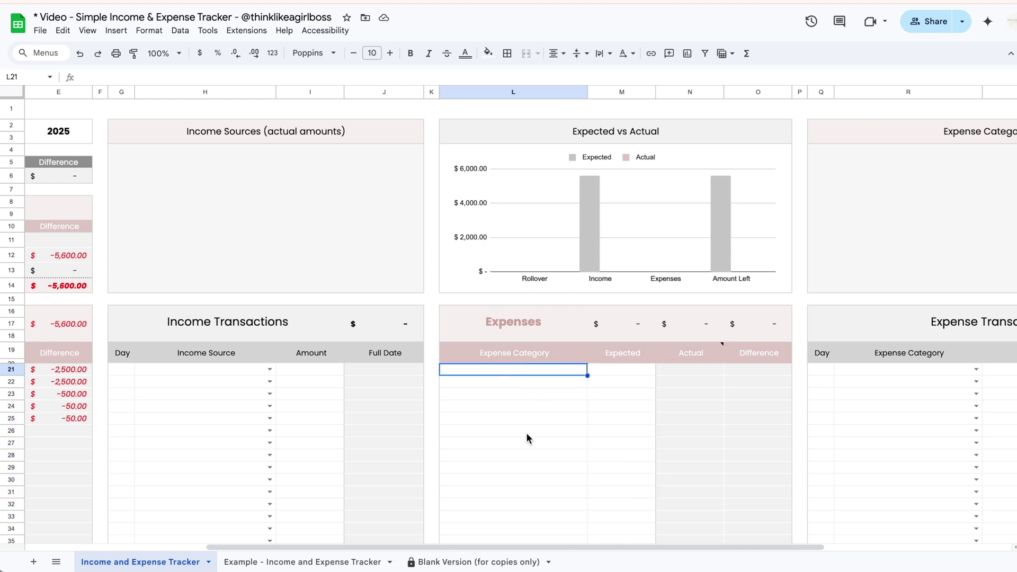
Step: Enter the first expense categories: Rent 1,800, Groceries 700 and Utilities 100
type("Rent")
key("Tab")
type("1,800")
key("Return")
type("Groceries")
key("Tab")
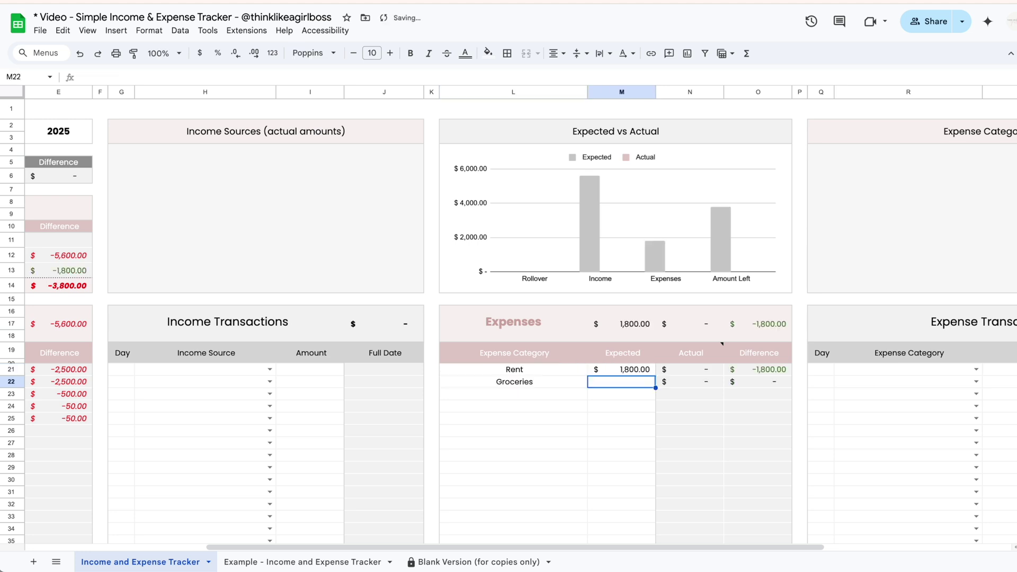
type("700")
key("Return")
type("Utilities")
key("Tab")
type("100")
key("Return")
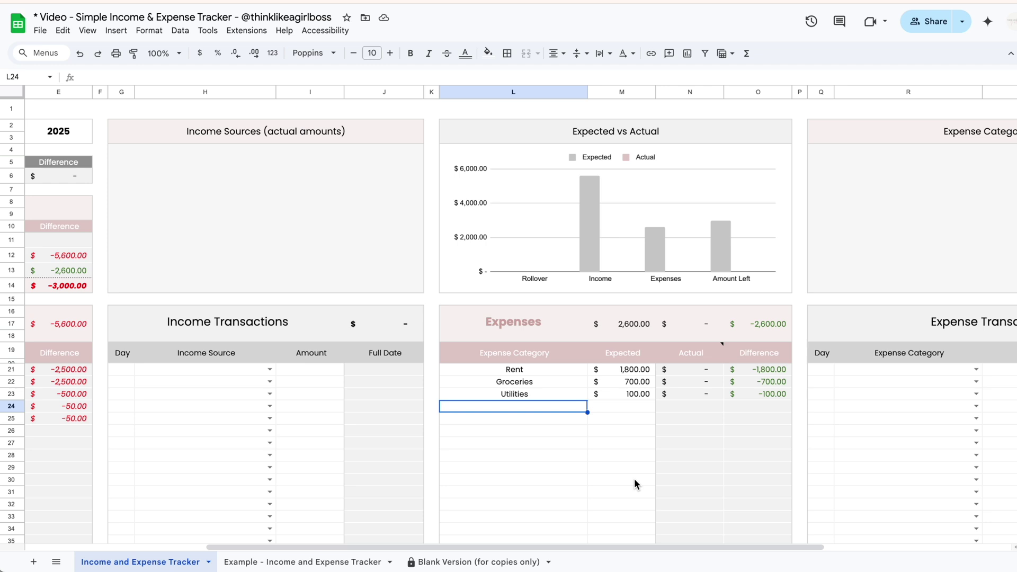
Step: Paste the remaining seven expense rows through Miscellaneous 200 and review the amounts
type("Transportation\t150.00 Insurance\t250.00 Childcare\t500.00 Subscriptions\t200.00 Dining Out\t300.00 Entertainment\t200.00 Miscellaneous\t200.00")
left_click(561, 370)
key("Down")
key("Down")
key("Down")
key("Down")
key("Down")
key("Down")
key("Down")
key("Down")
key("Up")
key("Up")
key("Up")
key("Up")
key("Up")
key("Up")
key("Up")
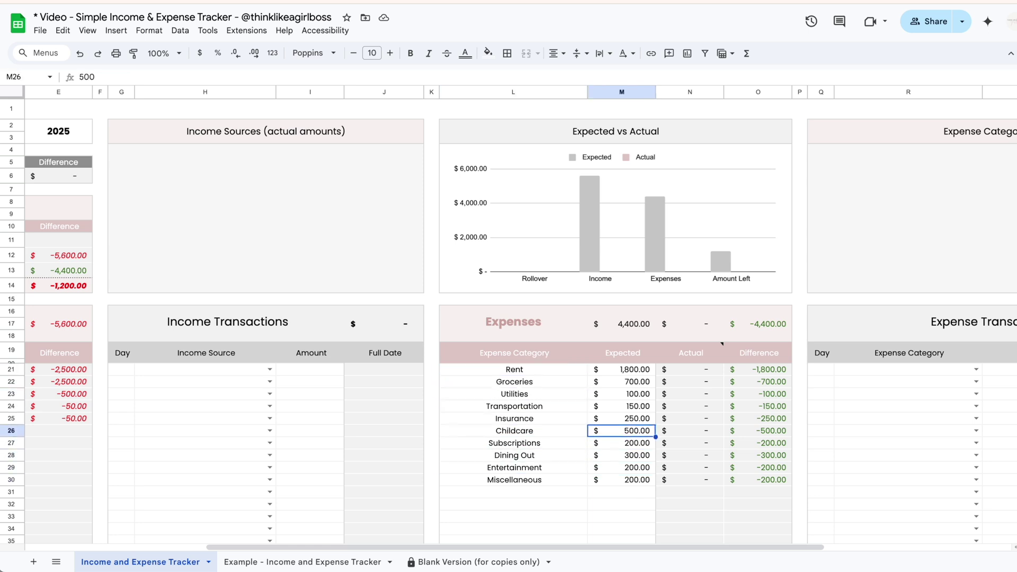
key("Up")
key("Down")
key("Down")
key("Down")
key("Down")
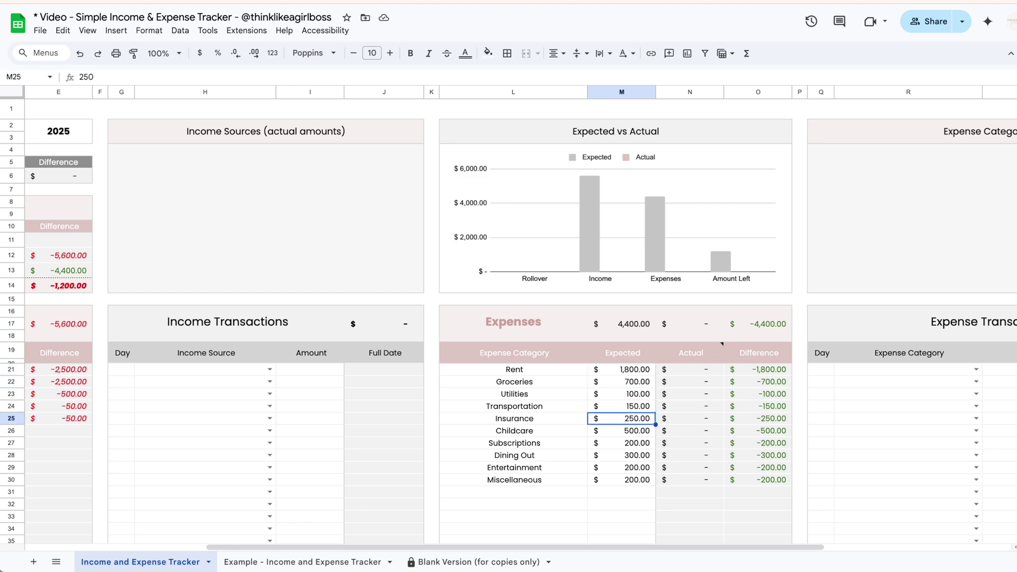
scroll(491, 414, "left", 5)
scroll(489, 409, "right", 3)
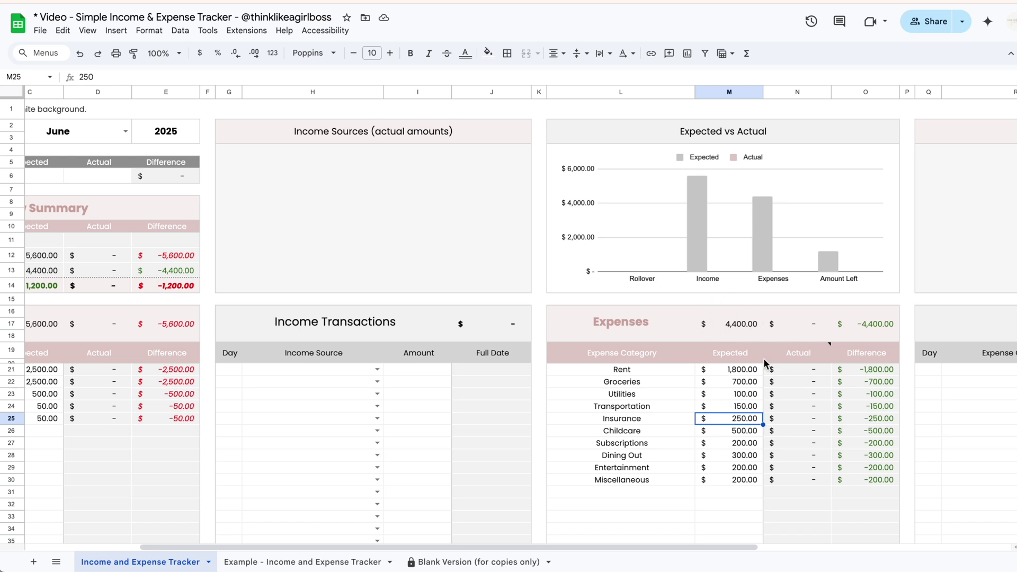
scroll(726, 404, "left", 3)
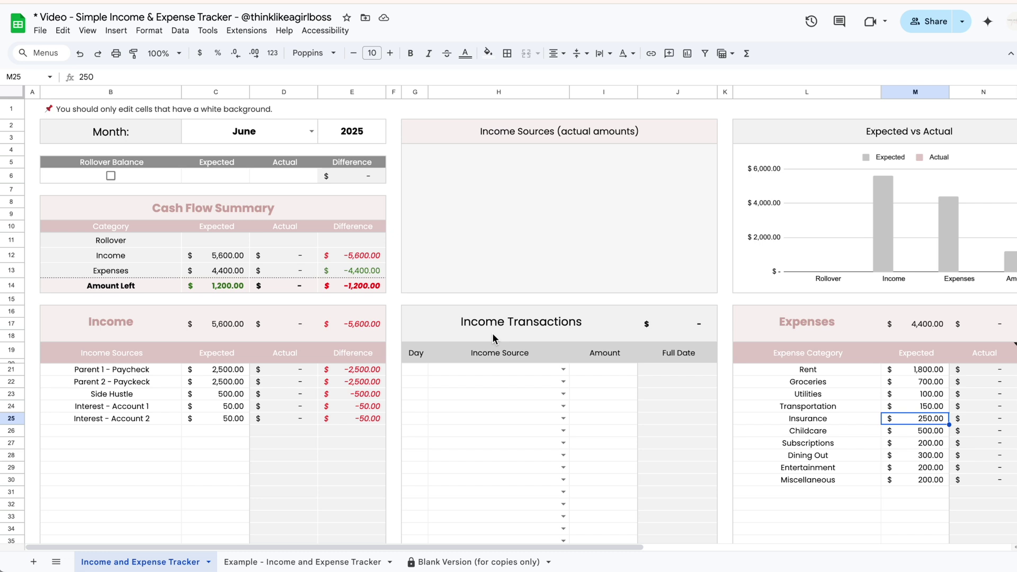
left_click(416, 371)
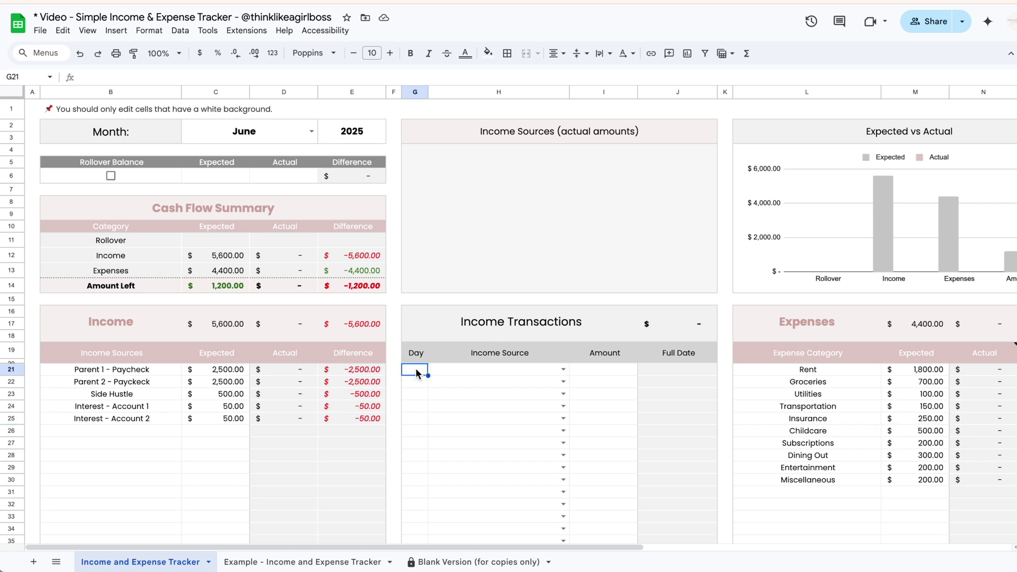
scroll(417, 371, "right", 10)
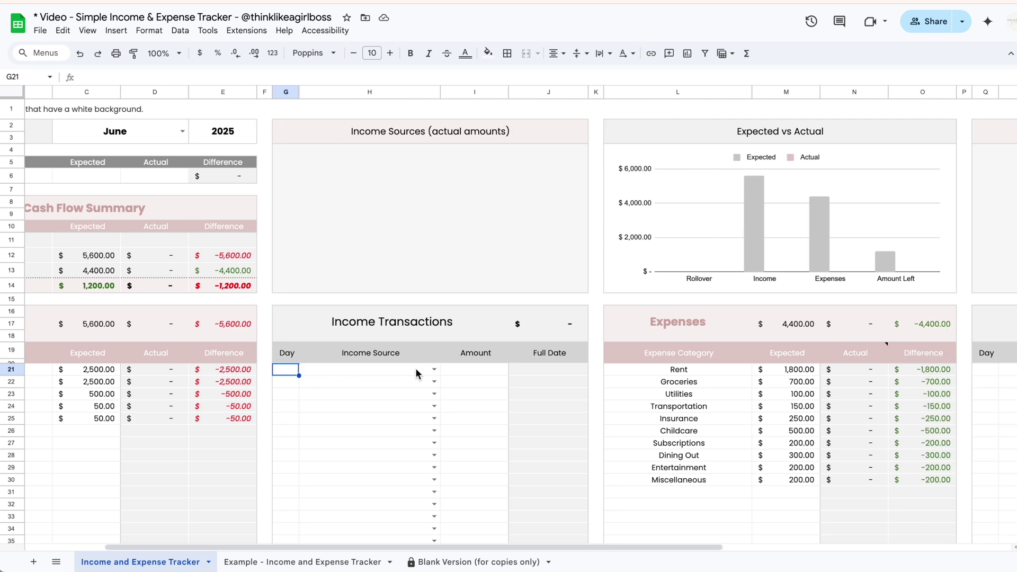
left_click(588, 394)
scroll(588, 394, "left", 10)
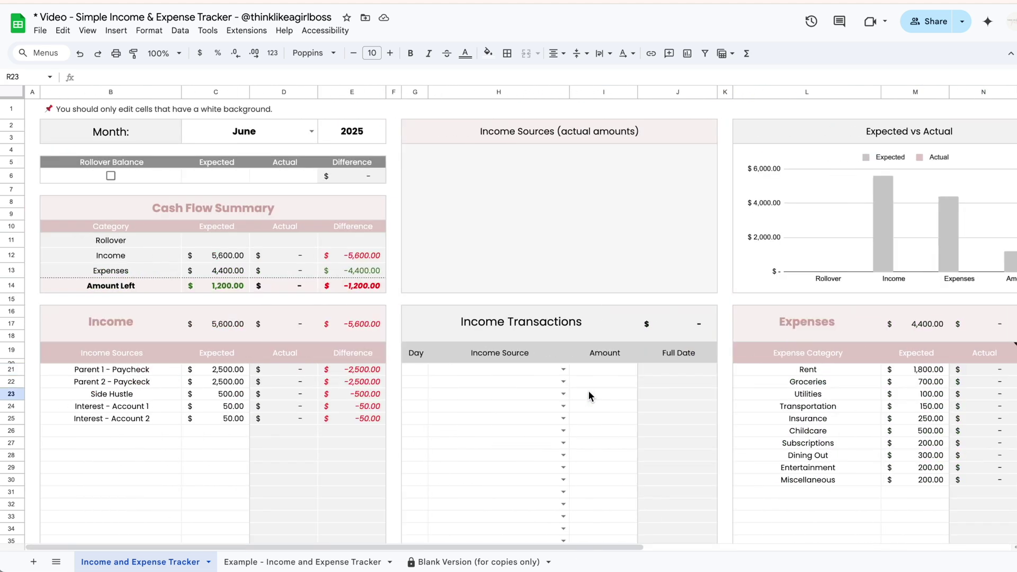
left_click(420, 371)
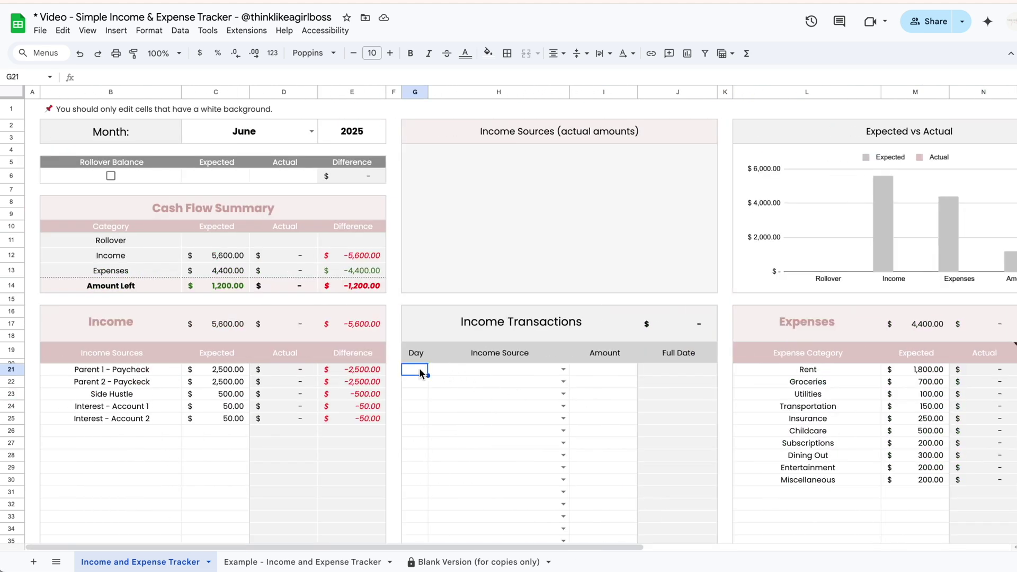
key("Tab")
key("Tab")
scroll(783, 502, "down", 3)
scroll(784, 502, "up", 3)
left_click_drag(424, 322, 668, 491)
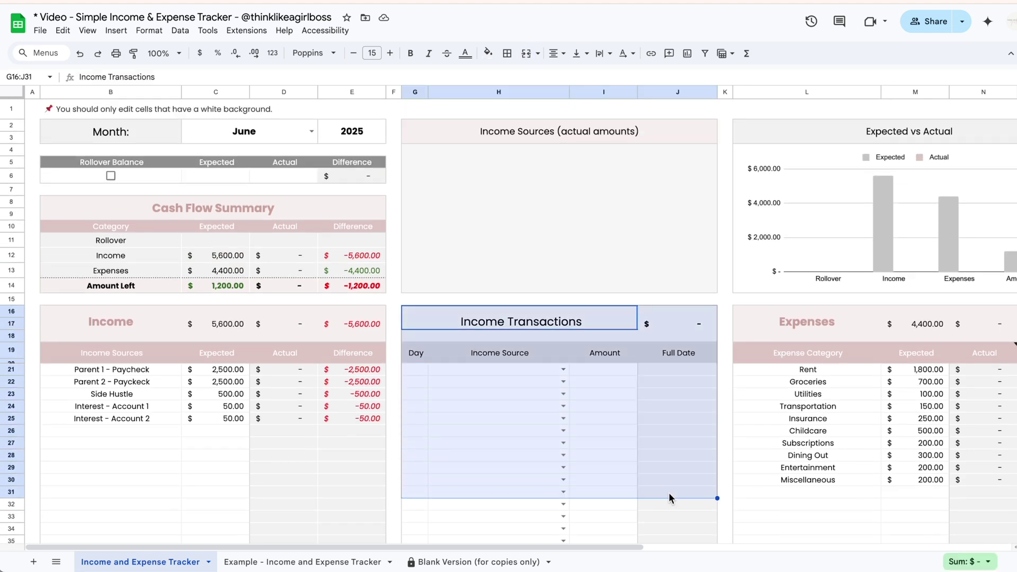
scroll(725, 446, "right", 10)
left_click_drag(537, 325, 872, 517)
scroll(778, 434, "left", 10)
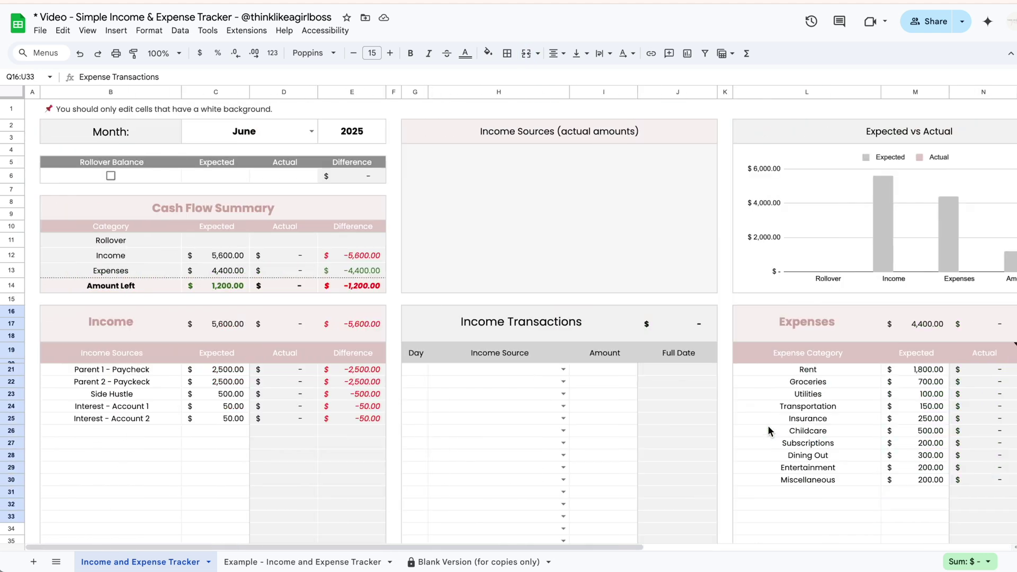
left_click(418, 368)
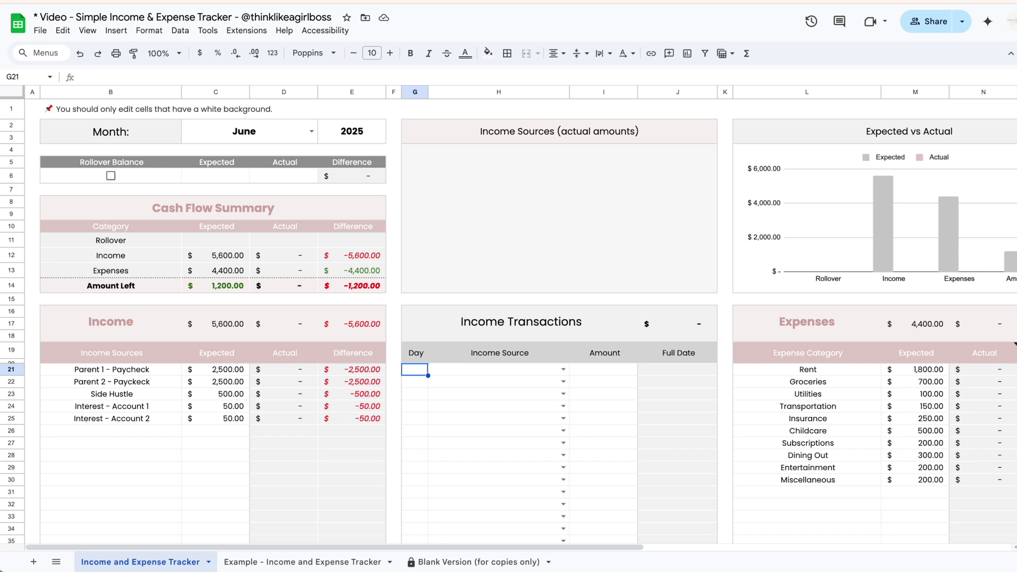
type("1")
left_click(563, 369)
left_click(481, 385)
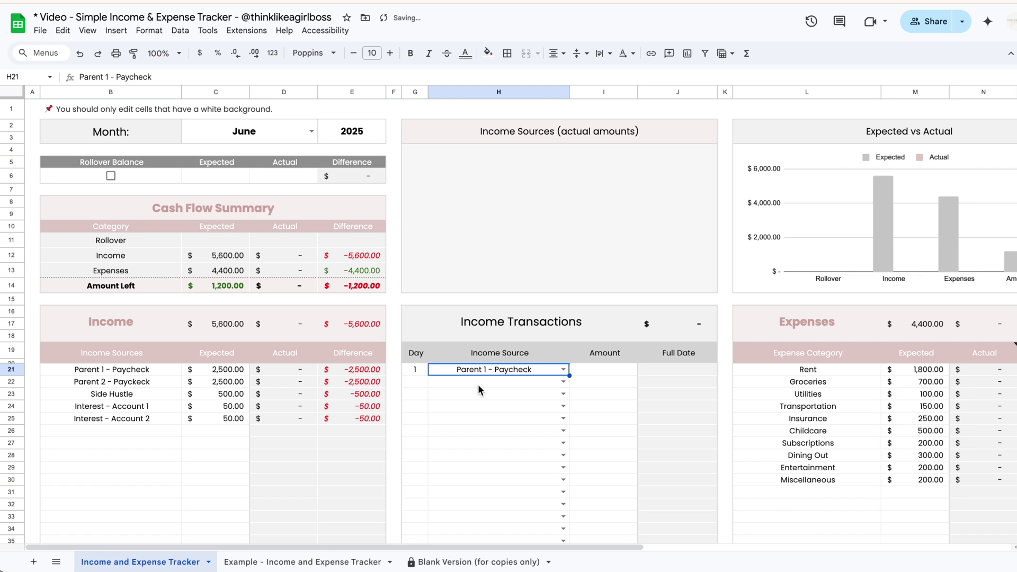
left_click(592, 366)
type("1,250")
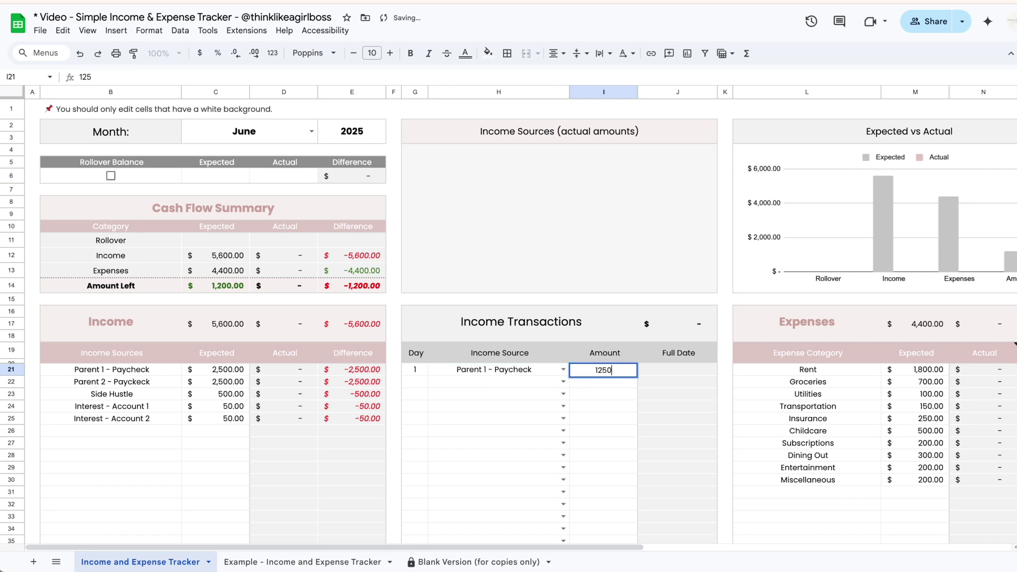
key("Return")
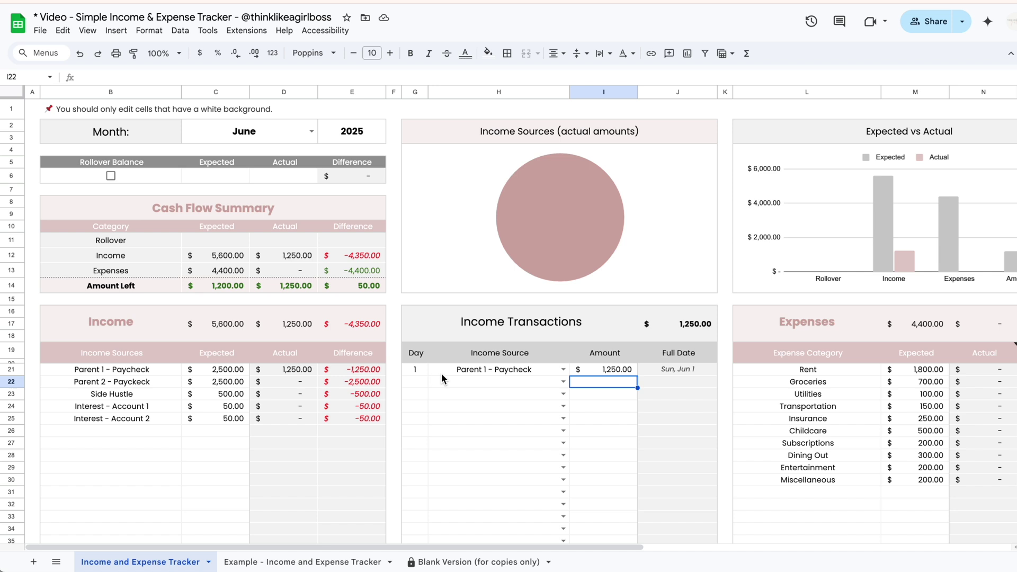
left_click(419, 370)
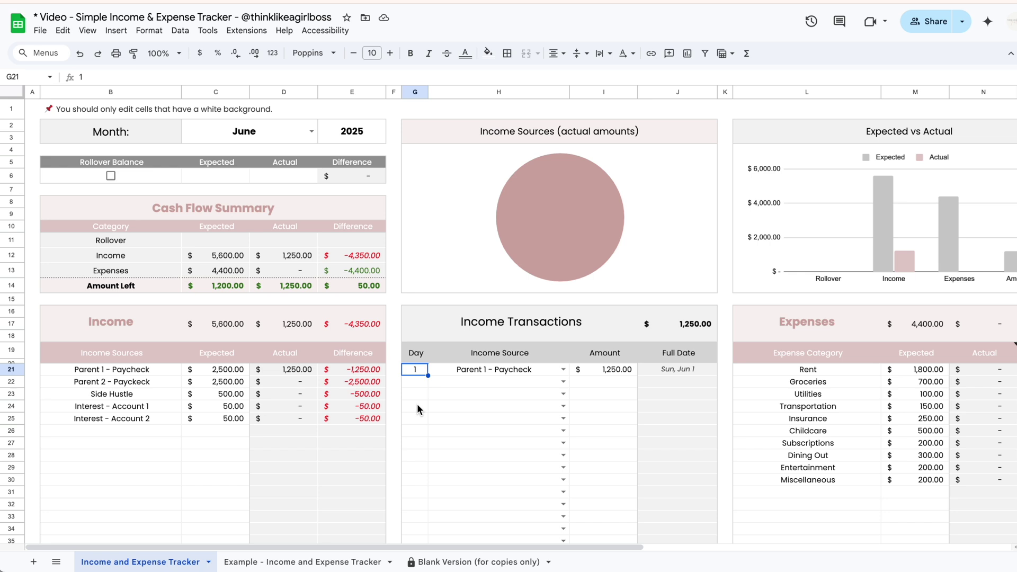
type("2")
key("Return")
key("Up")
type("3")
key("Return")
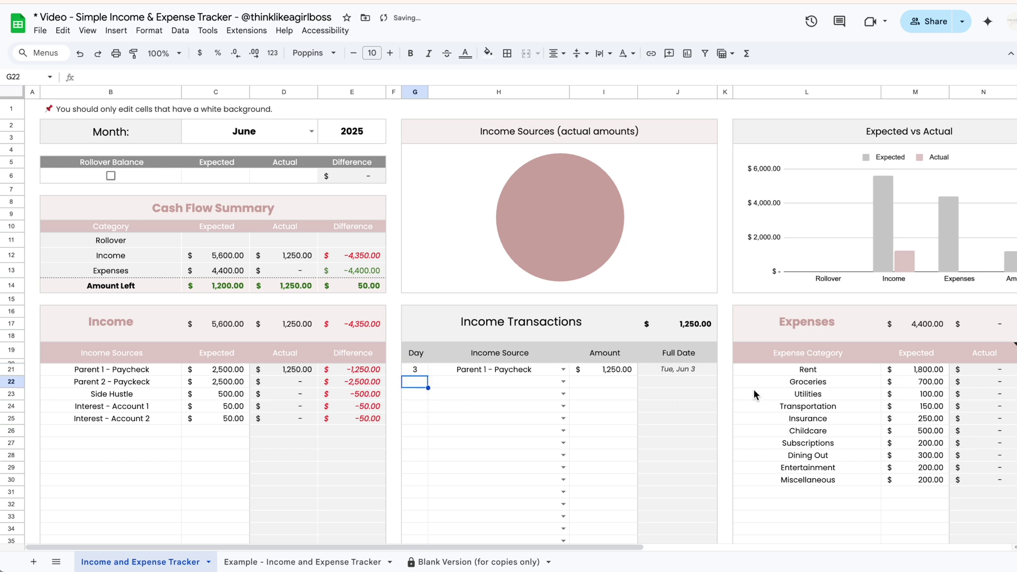
key("Up")
type("4")
key("Return")
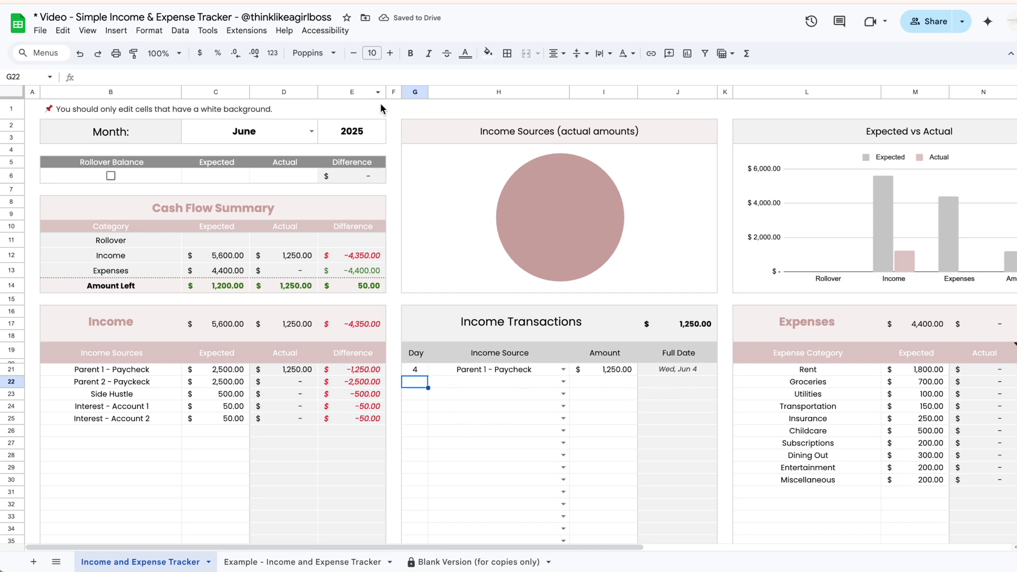
left_click(412, 371)
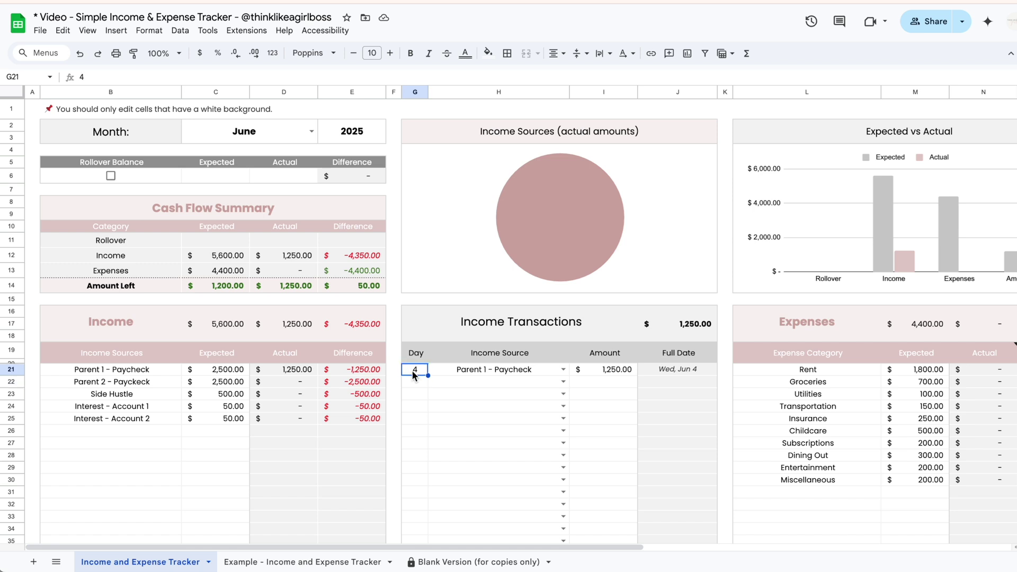
type("5")
key("Return")
key("Up")
type("1")
key("Return")
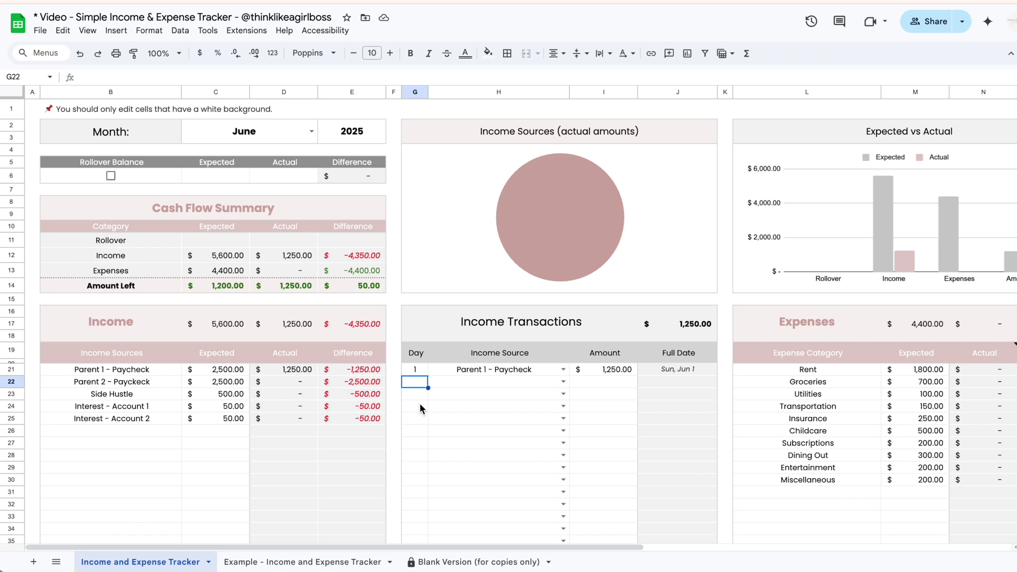
Step: Log day 2 income from Parent 2 - Paycheck for 1,250
type("2")
key("Tab")
left_click(563, 382)
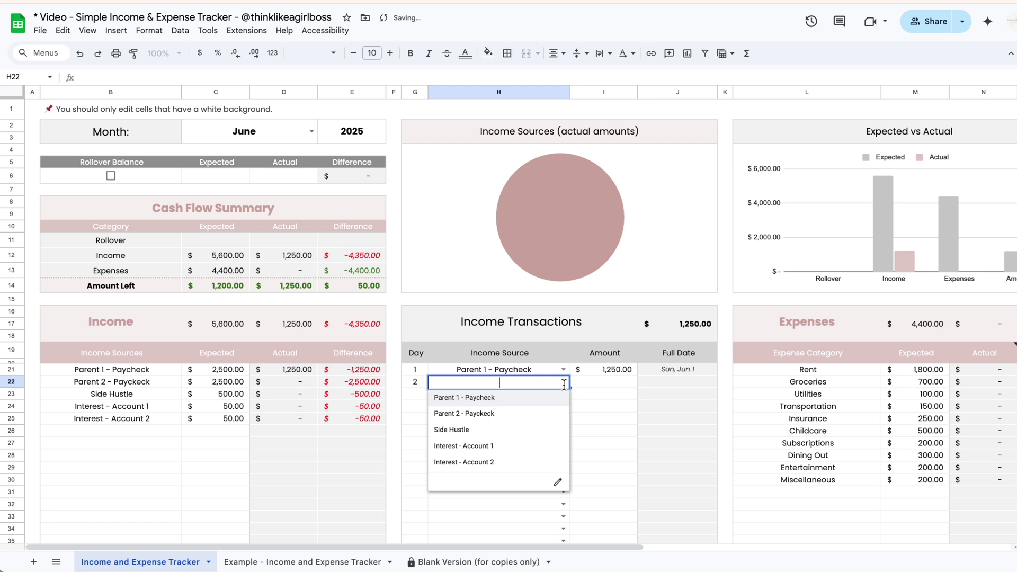
left_click(495, 413)
left_click(601, 377)
type("1250")
key("Return")
Step: Log day 3 income from Side Hustle for 500
left_click(417, 396)
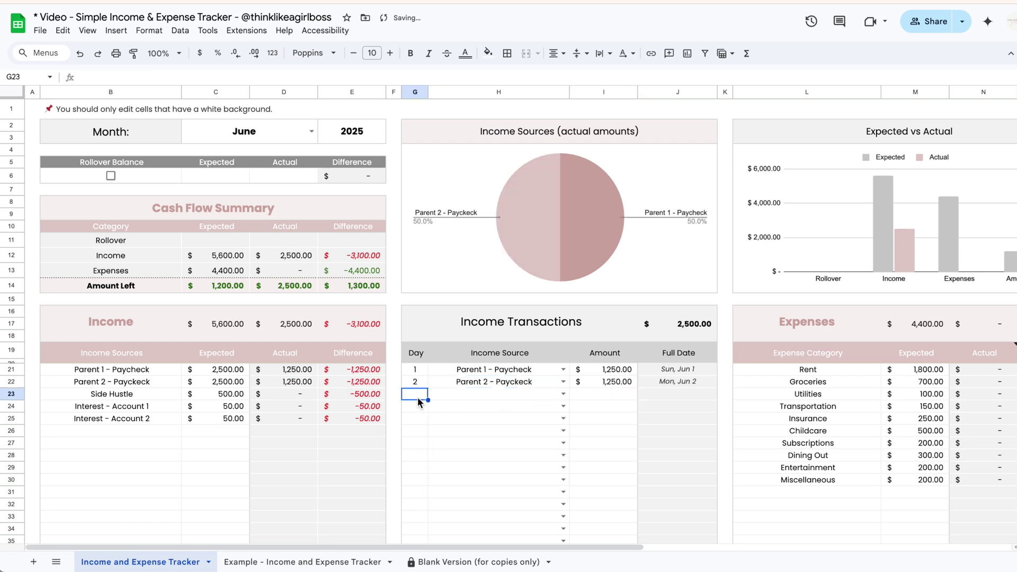
type("3")
key("Tab")
left_click(563, 393)
left_click(478, 441)
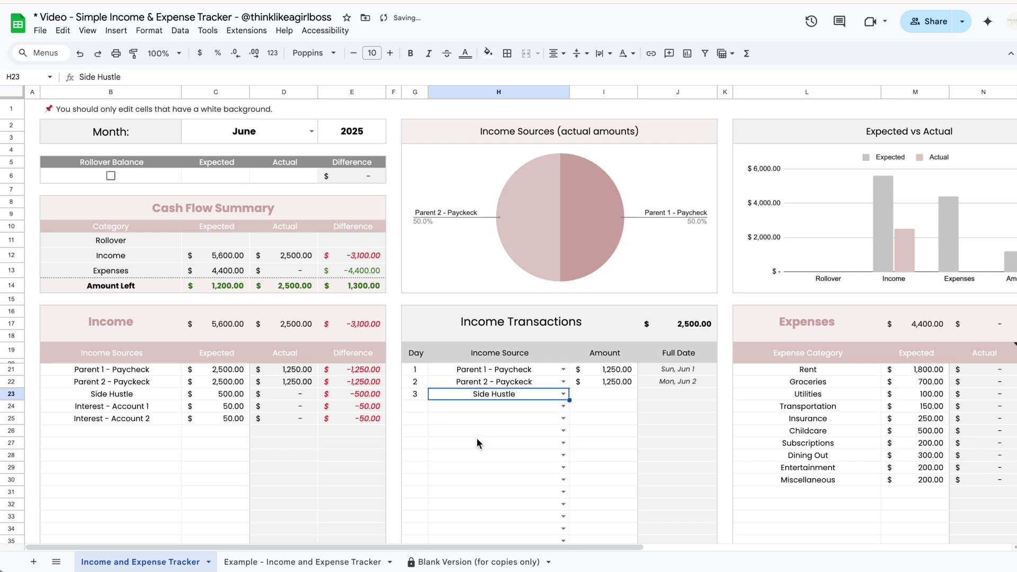
left_click(602, 391)
type("500")
key("Return")
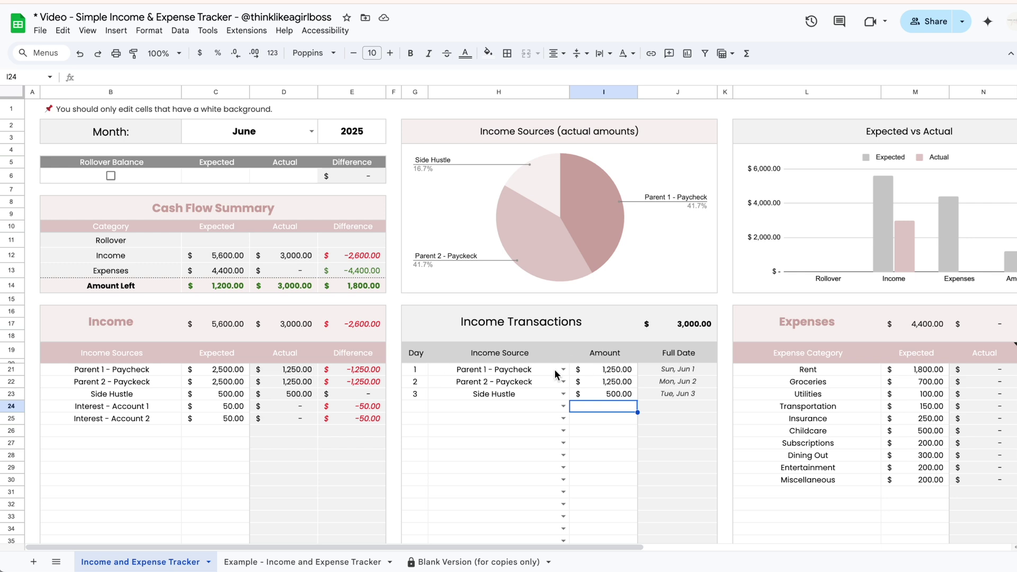
Step: Log day 15 income from Parent 1 - Paycheck for 1,250
left_click(409, 407)
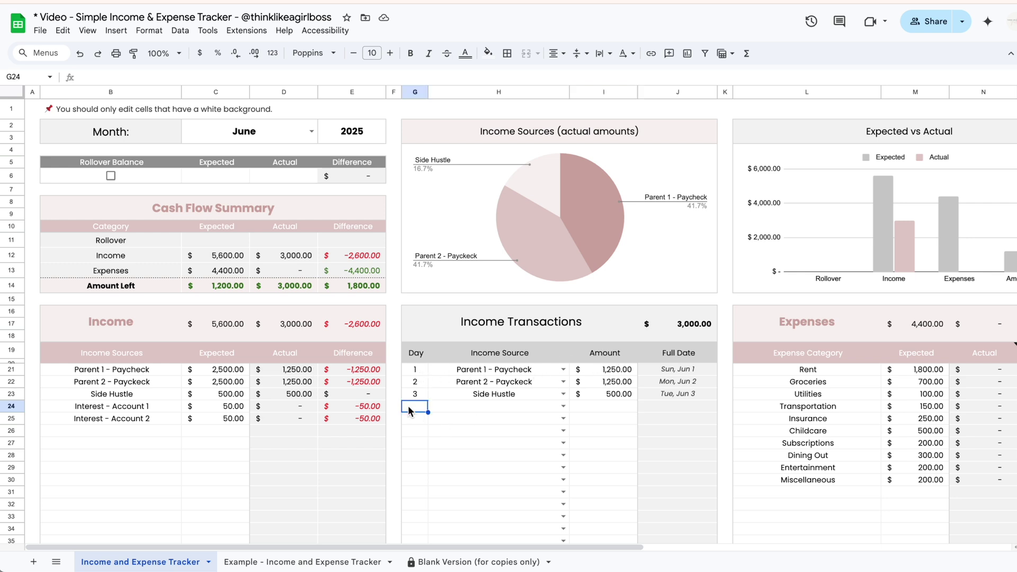
type("15")
key("Tab")
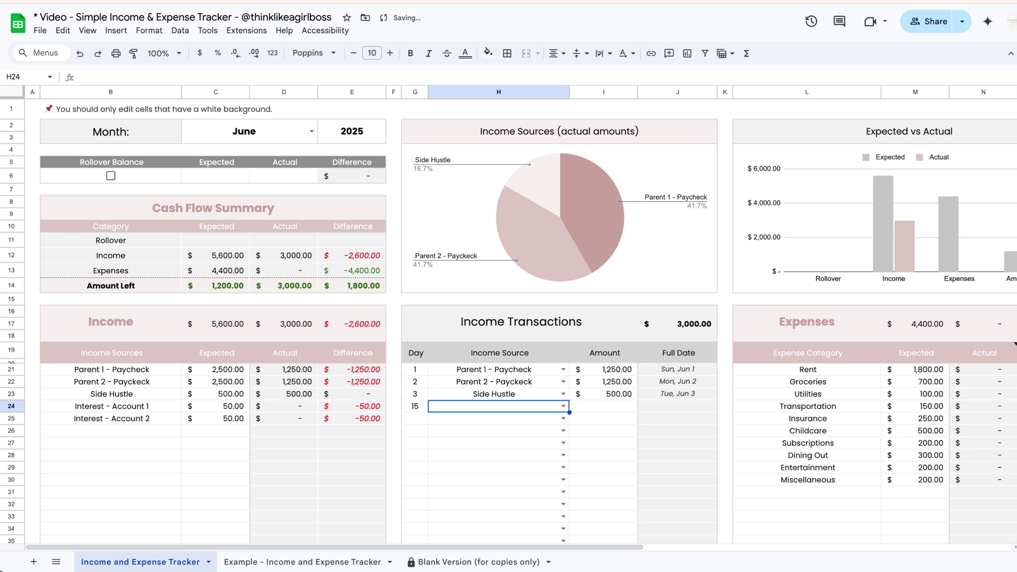
left_click(542, 405)
left_click(524, 422)
left_click(595, 403)
type("1,250")
key("Return")
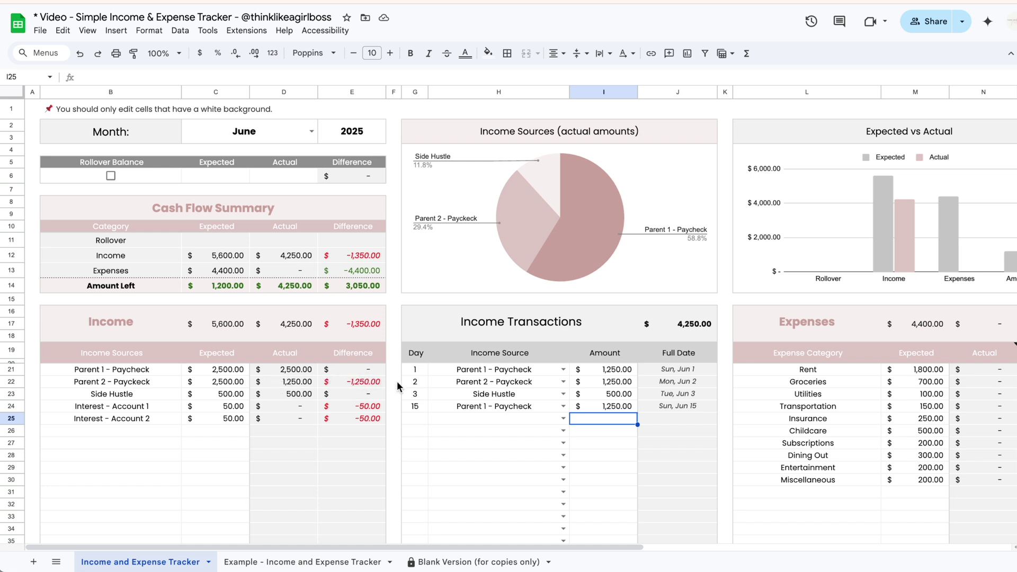
Step: Log a day-21 income of 500 from Parent 1 - Paycheck
left_click(417, 419)
type("21")
key("Tab")
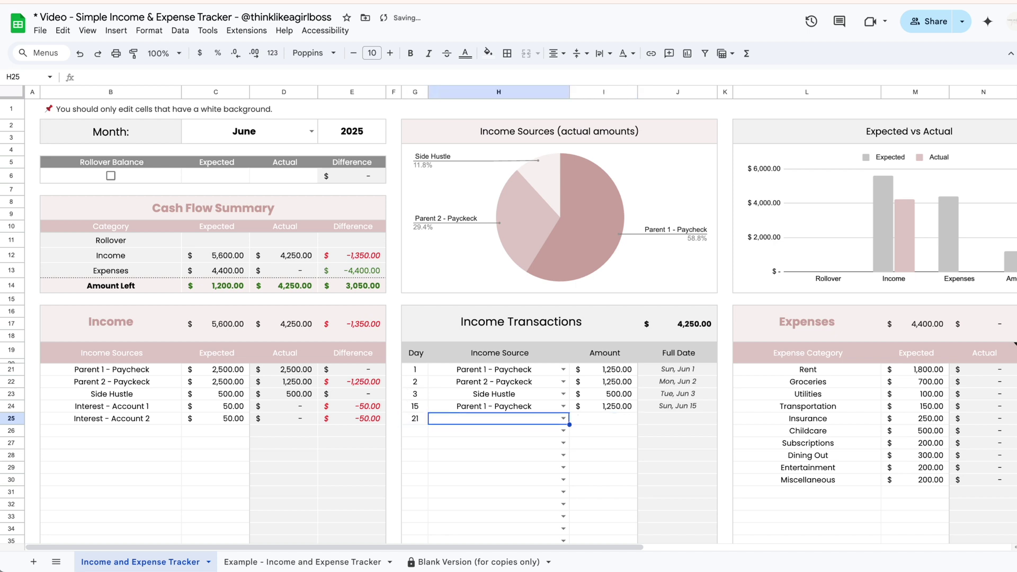
left_click(563, 418)
left_click(493, 439)
left_click(596, 421)
type("500")
key("Return")
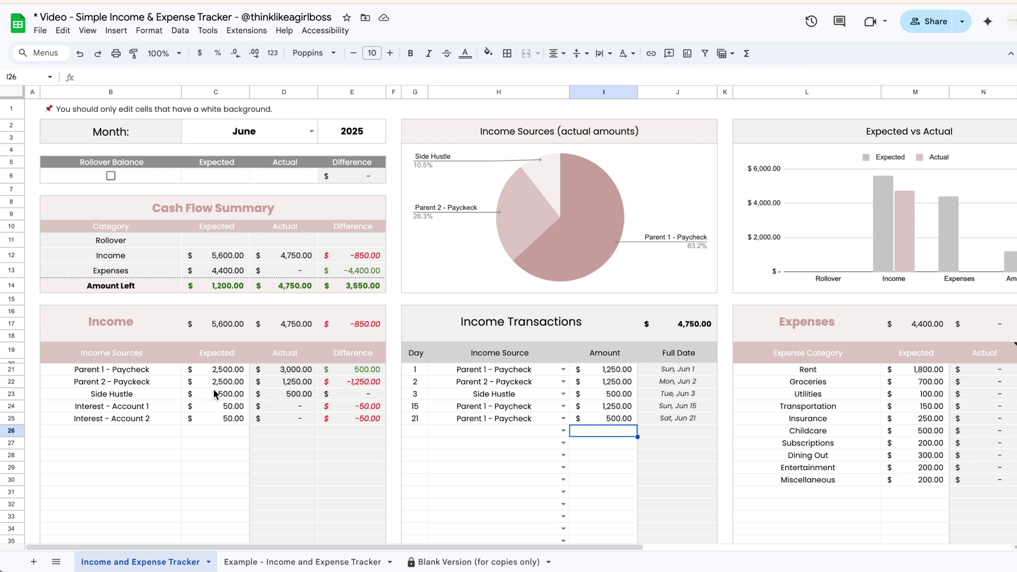
Step: Enter day 22 for the next income entry and select the Income Transactions table
left_click(424, 427)
type("22")
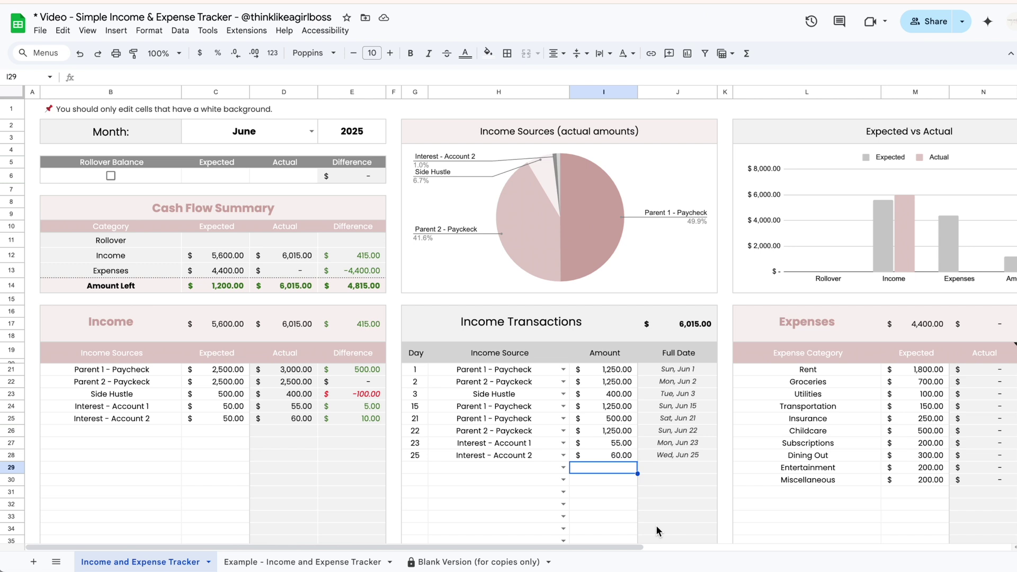
left_click_drag(419, 371, 589, 499)
left_click_drag(433, 325, 605, 499)
left_click(605, 443)
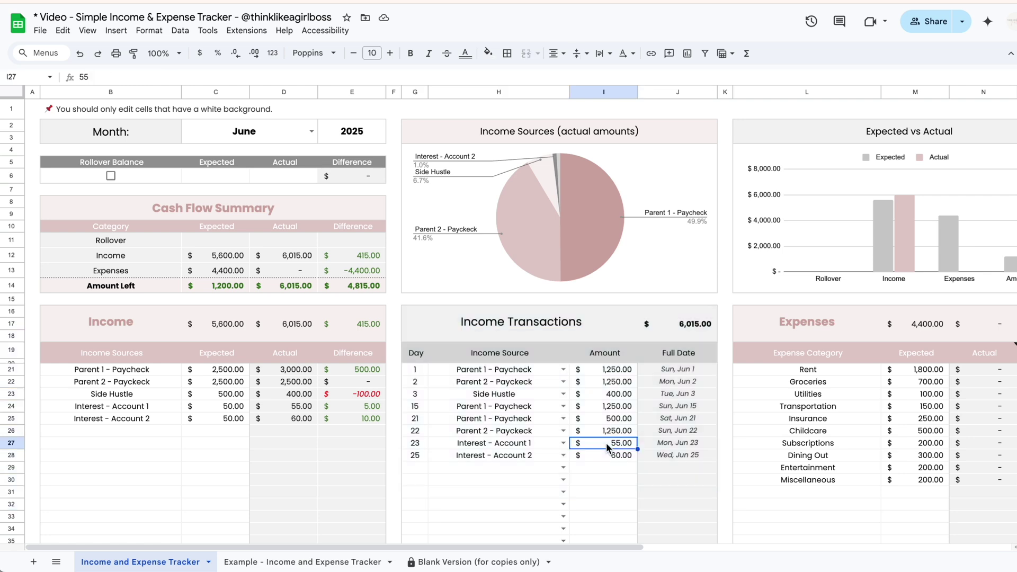
Step: Log the first June expense: Rent of 1,800 on day 2
scroll(605, 443, "right", 10)
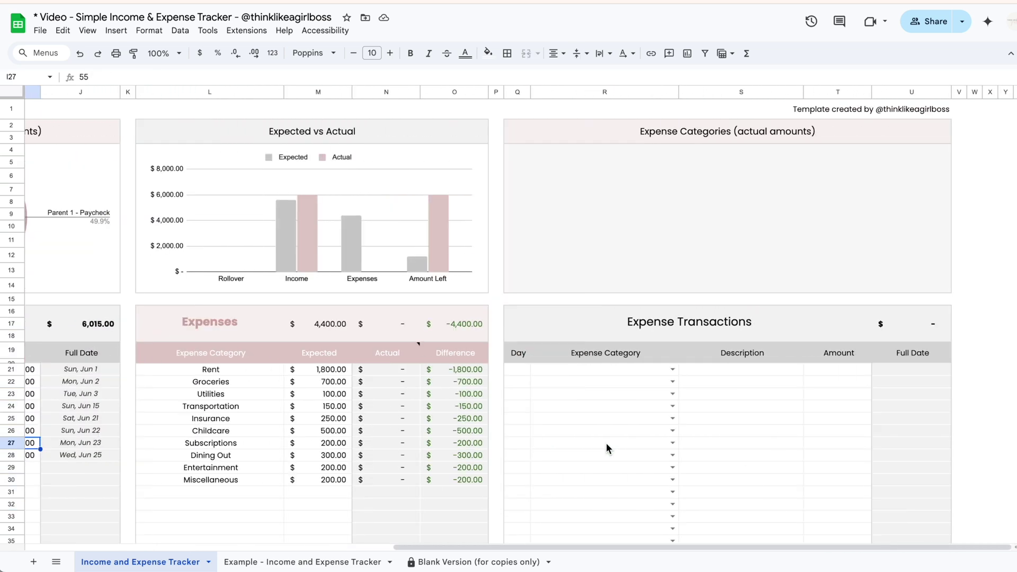
left_click(538, 373)
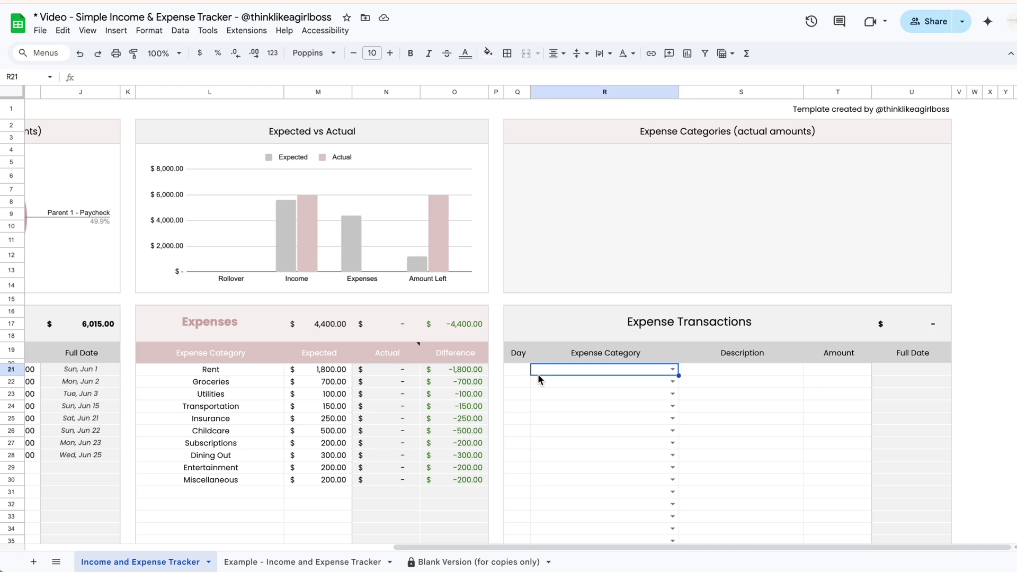
left_click(520, 369)
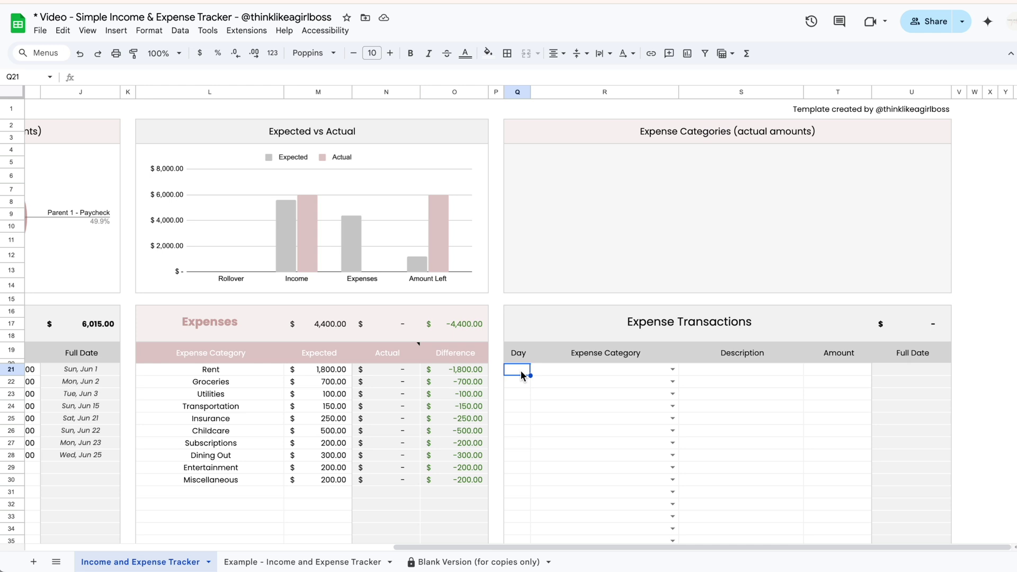
type("2")
key("Tab")
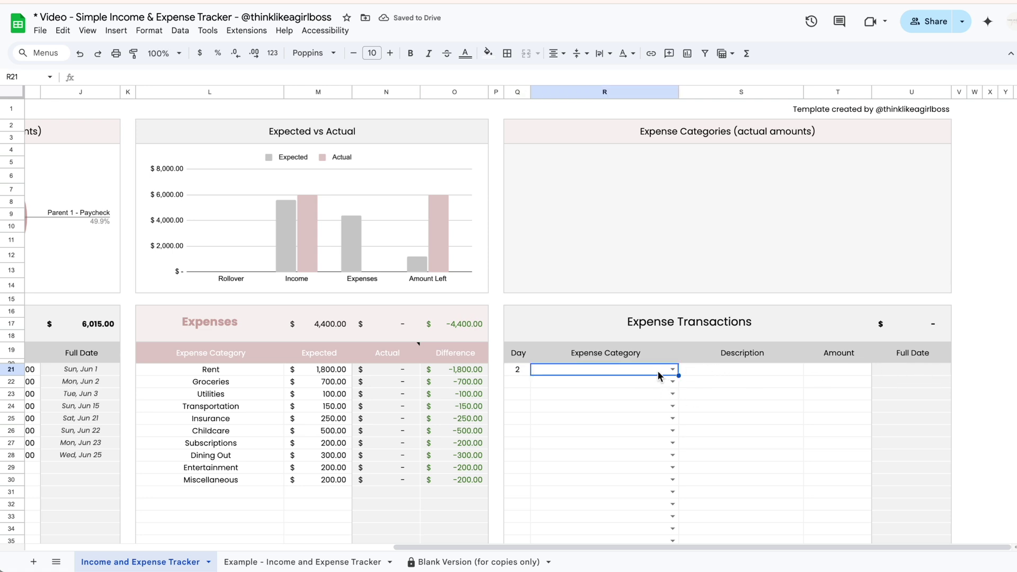
left_click(672, 369)
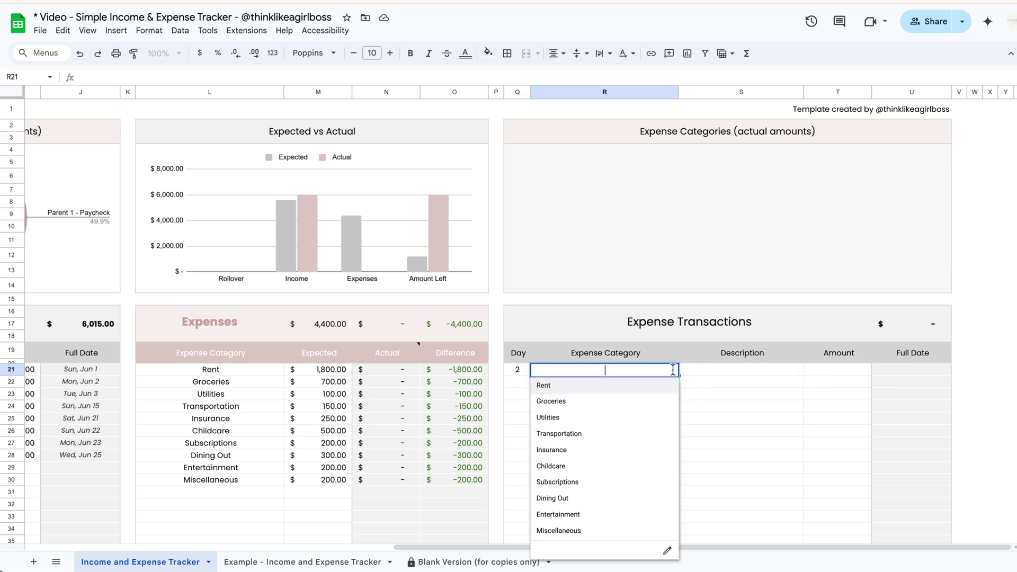
left_click(619, 387)
left_click(830, 372)
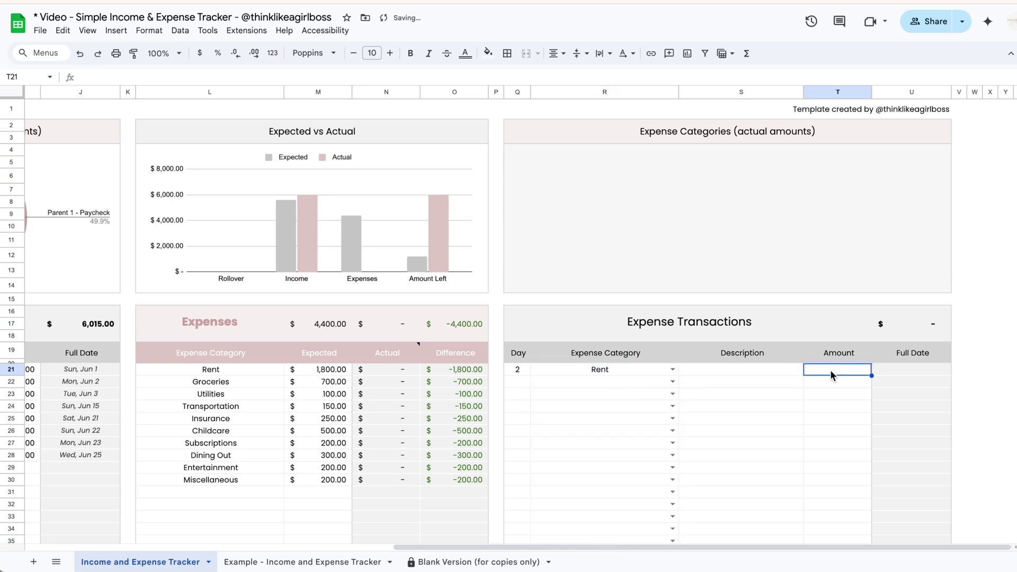
type("1800")
key("Return")
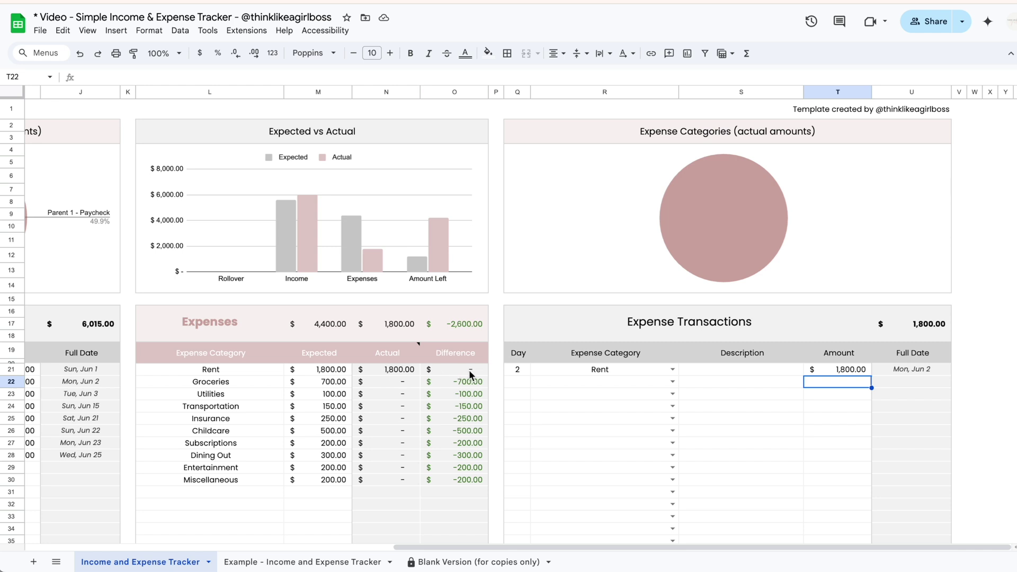
Step: Add a day-3 Groceries expense described as 'Costco' for 250
left_click(524, 383)
type("3")
key("Tab")
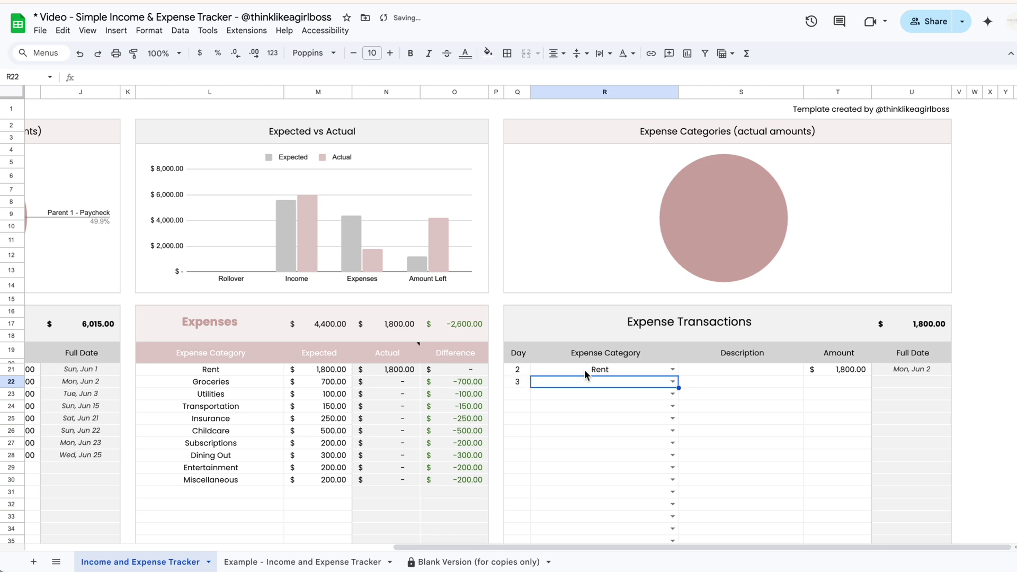
left_click(672, 381)
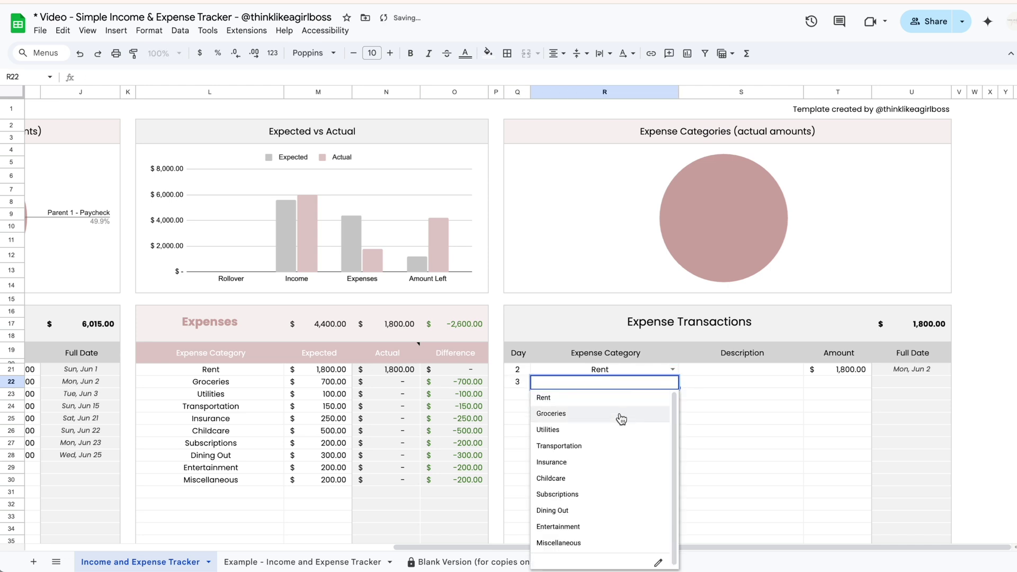
left_click(707, 388)
type("Costco")
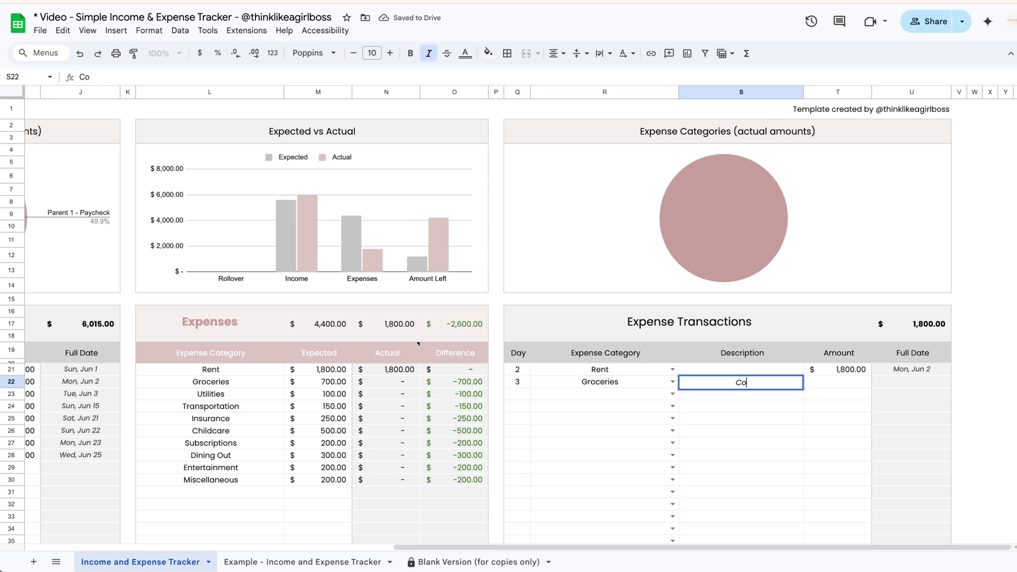
key("Tab")
type("250")
key("Return")
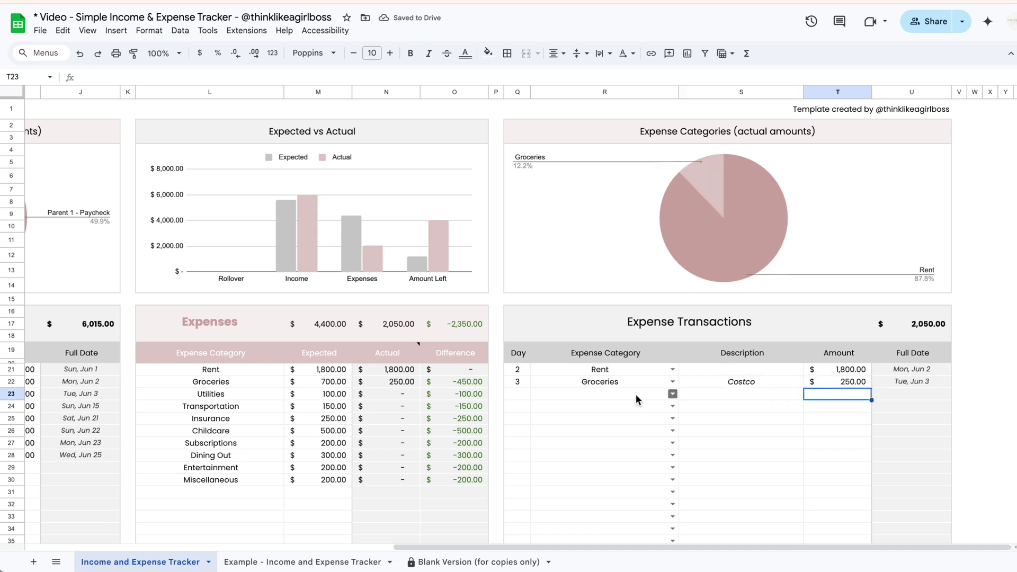
Step: Add a day-4 Utilities expense described as 'Electricity' for 50
left_click(512, 397)
type("4")
key("Tab")
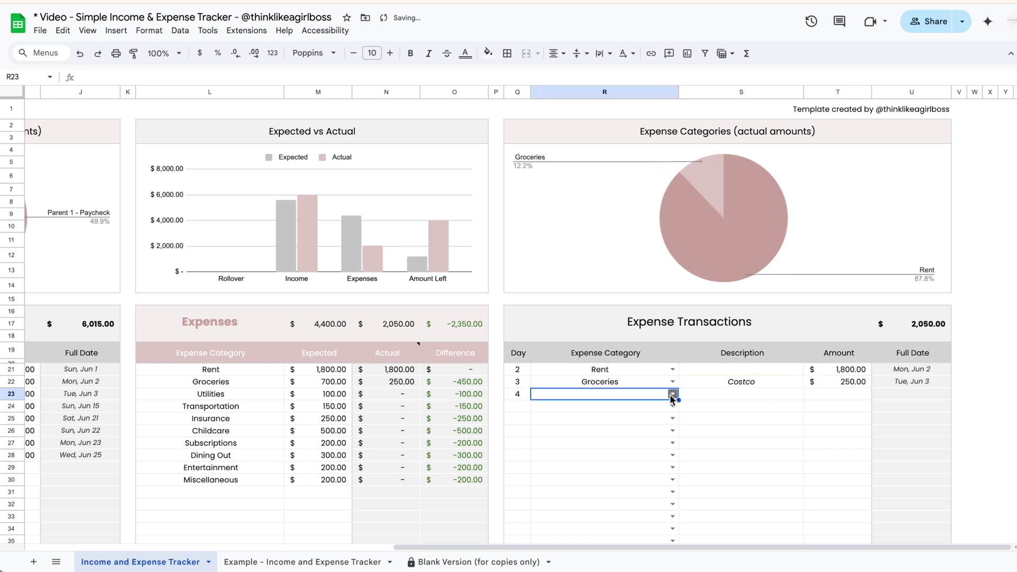
type("U")
key("Tab")
type("Electricity")
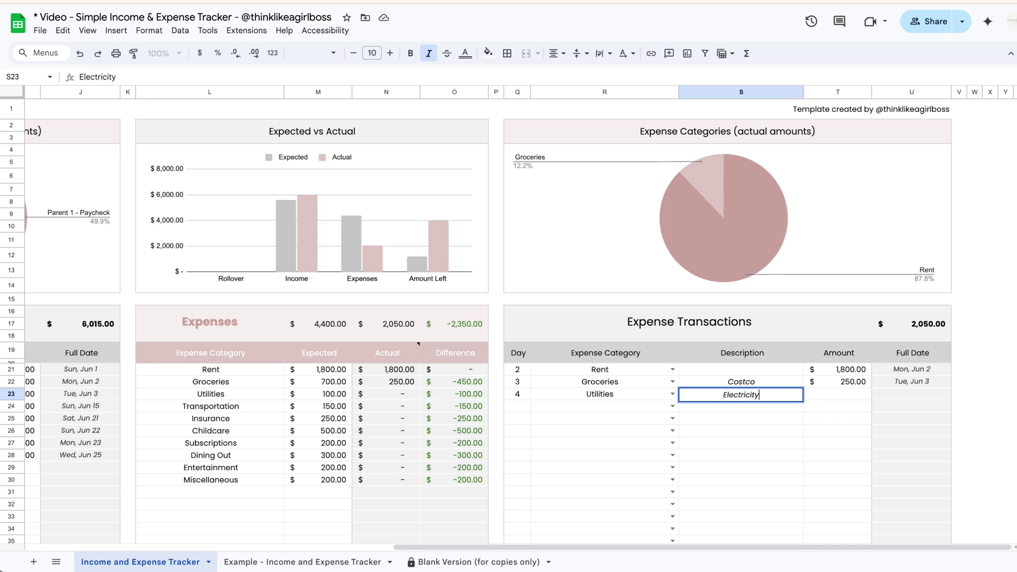
key("Tab")
type("50")
key("Return")
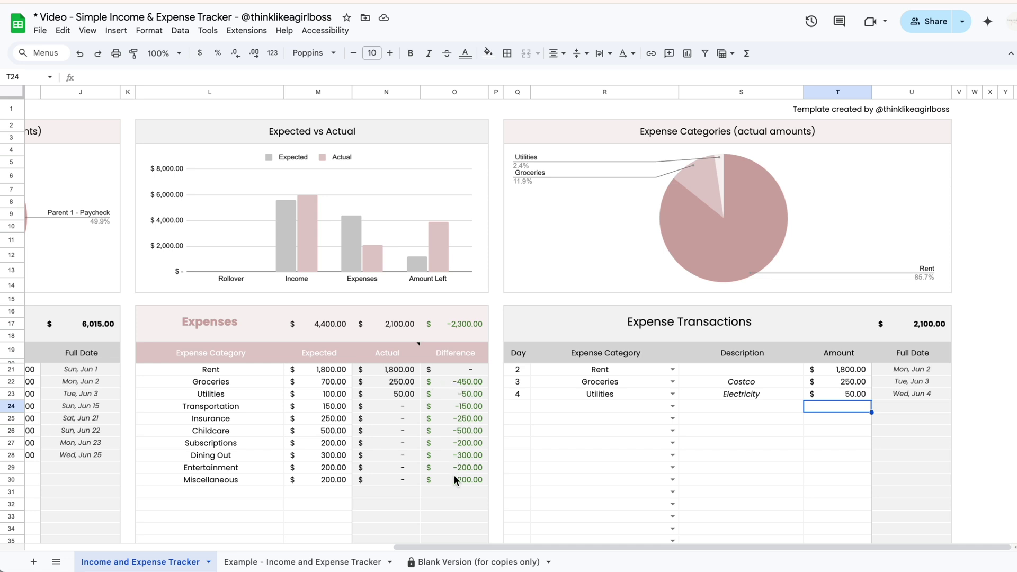
Step: Begin the next expense entry on day 5
left_click(516, 408)
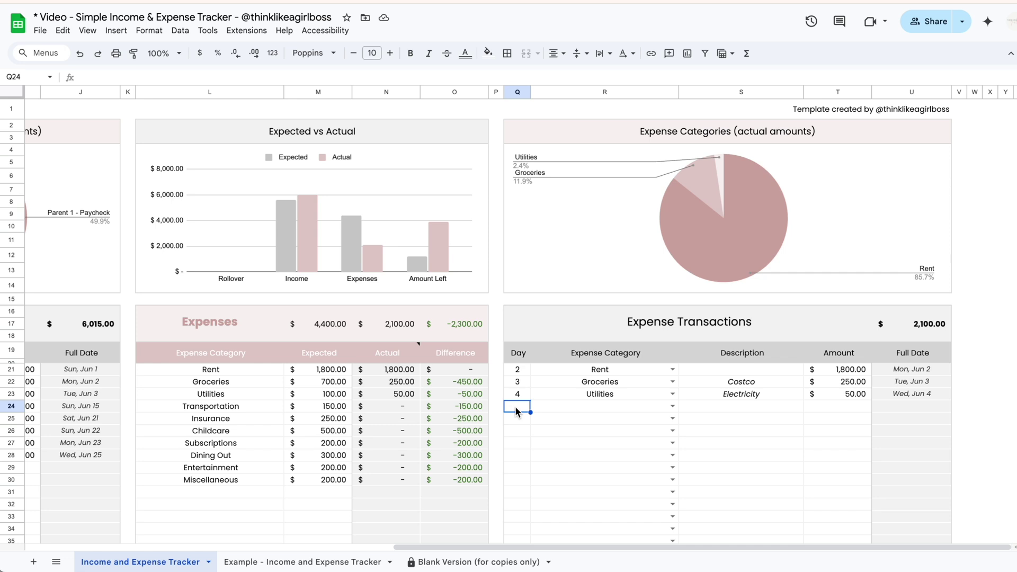
type("5")
key("Tab")
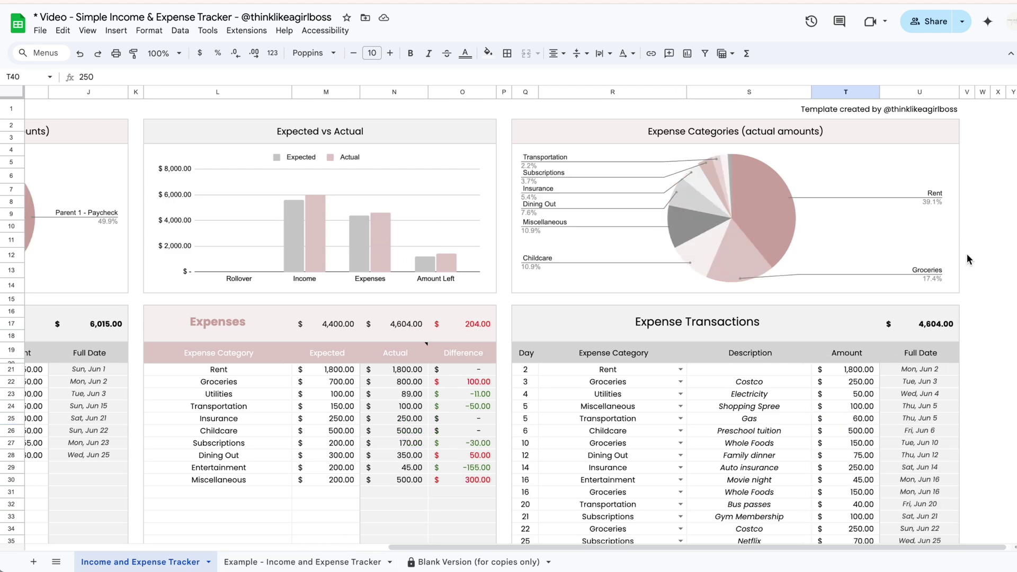
scroll(967, 254, "down", 3)
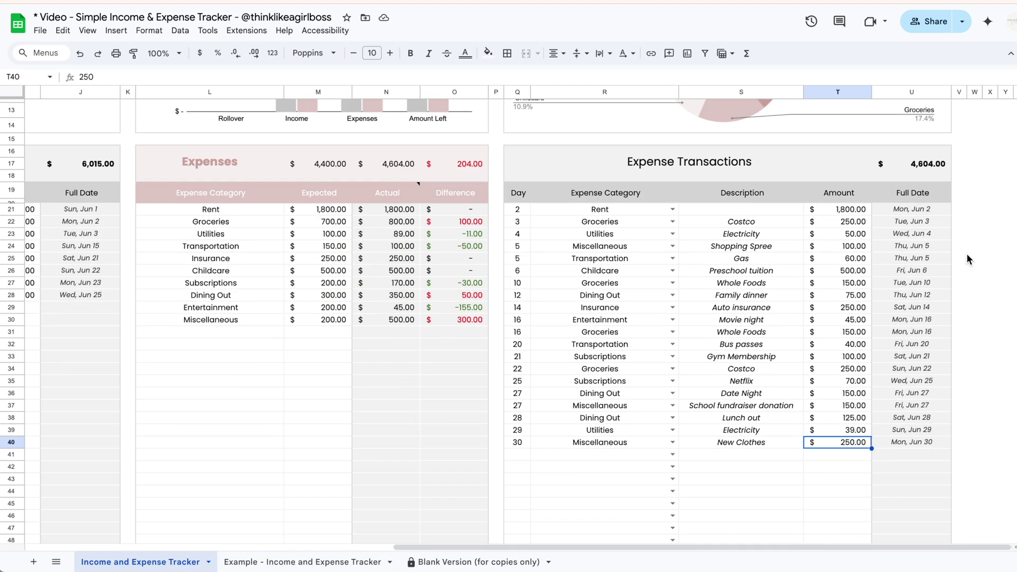
Step: Select and delete every entry in the expense Description column
left_click(743, 371)
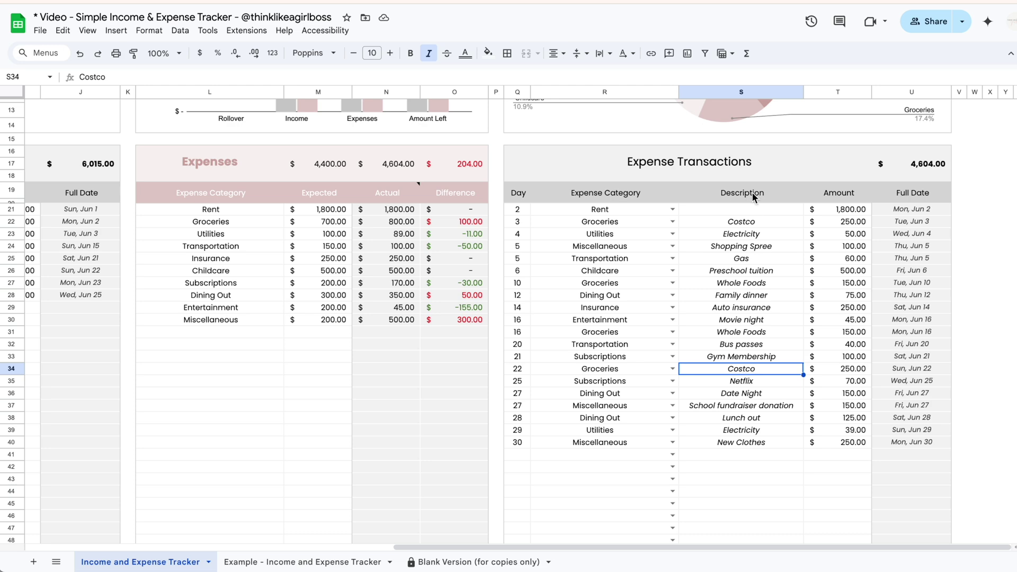
left_click_drag(744, 211, 746, 469)
key("Delete")
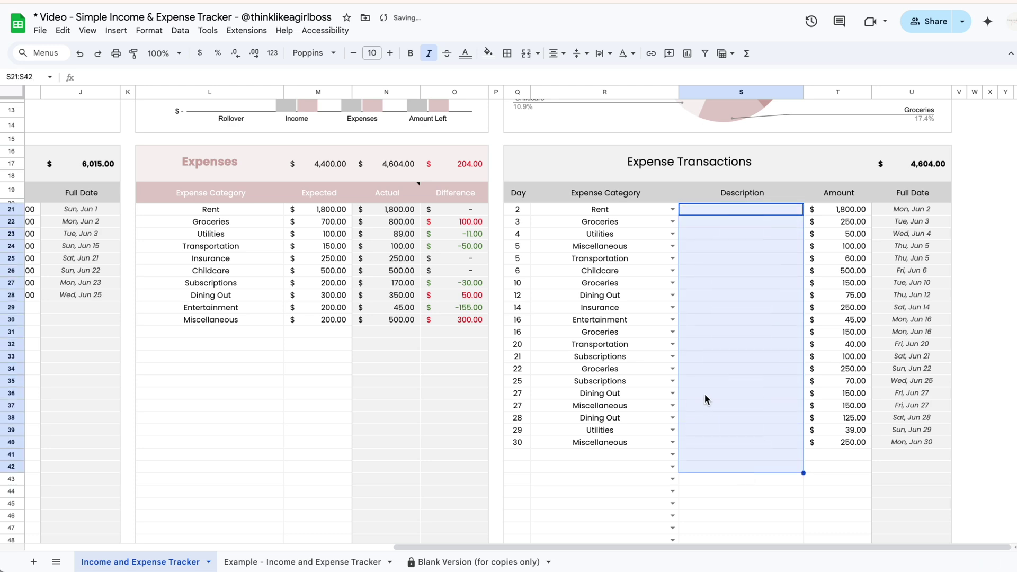
scroll(704, 393, "left", 10)
scroll(510, 316, "right", 10)
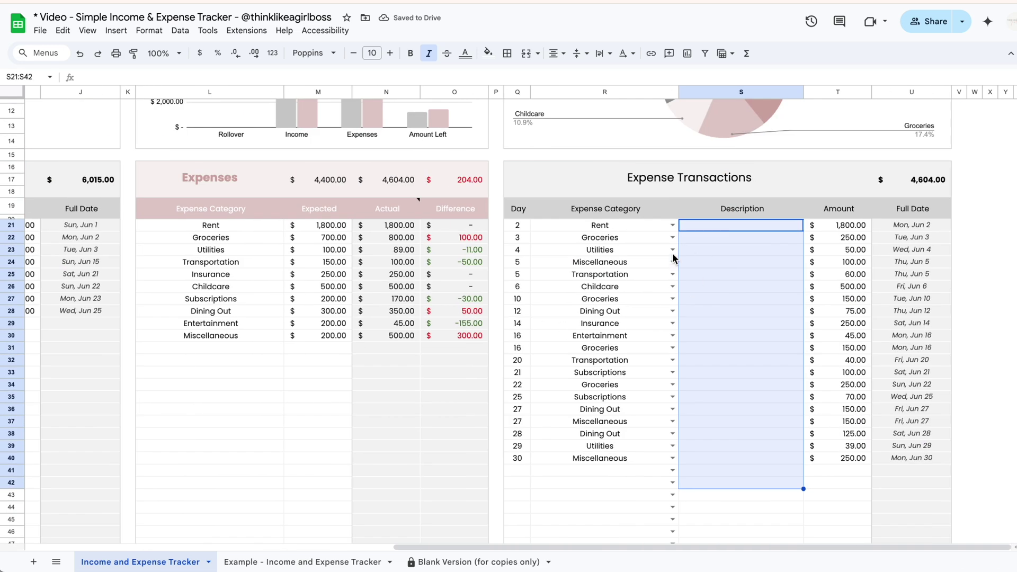
Step: Select the expense Day column and delete its values
left_click(731, 300)
left_click(626, 274)
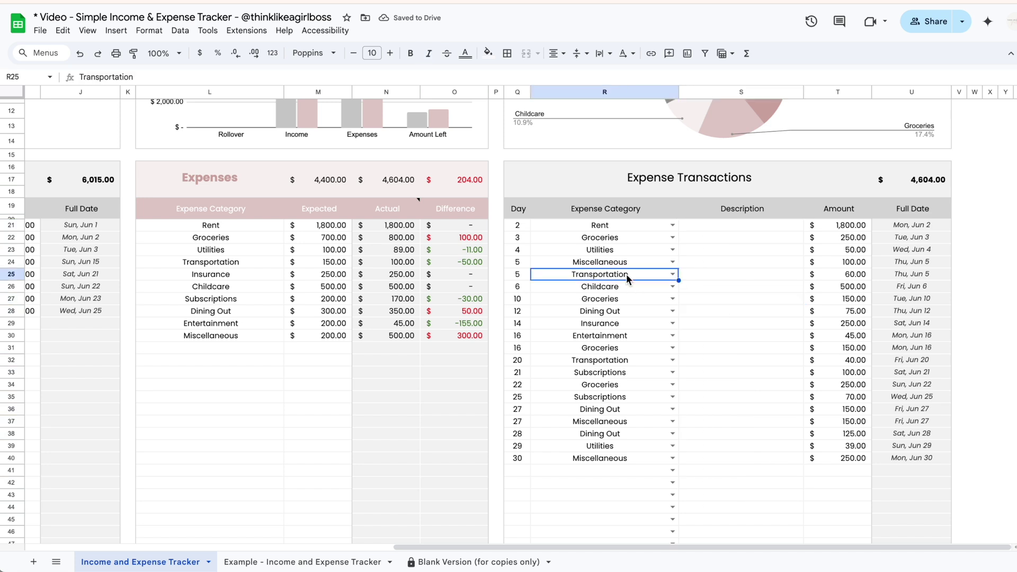
left_click(823, 289)
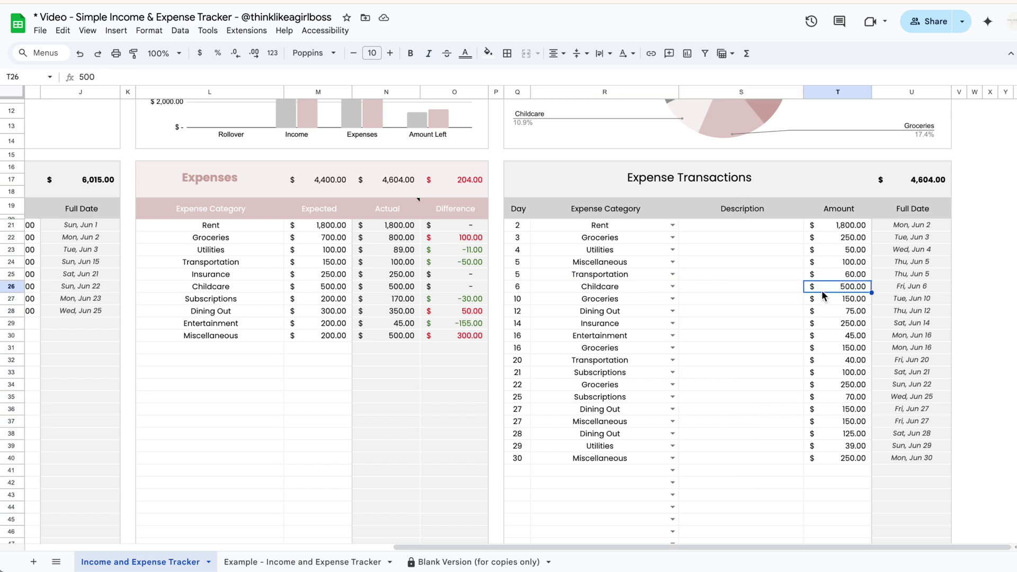
left_click(516, 274)
left_click(659, 276)
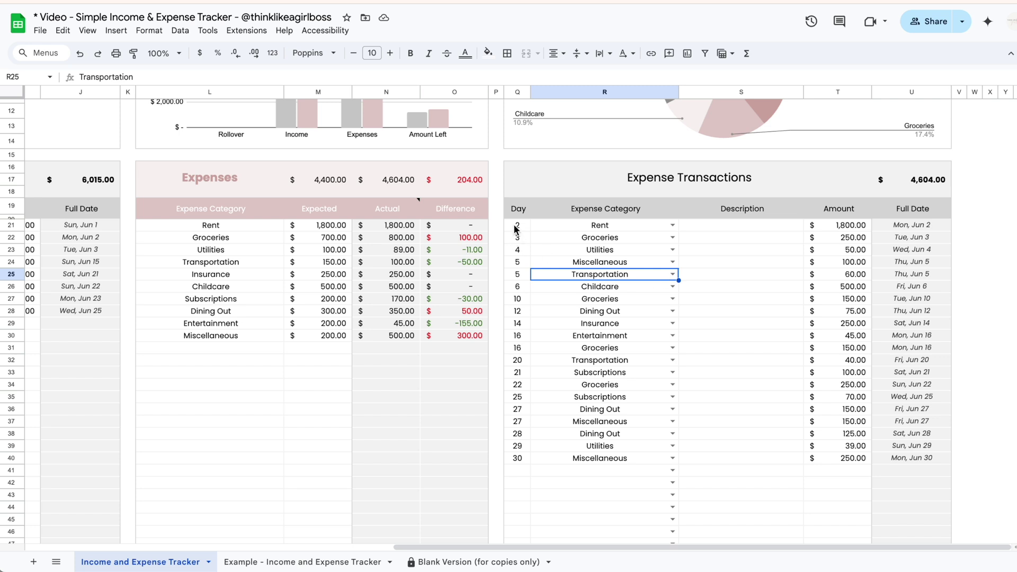
left_click_drag(517, 229, 518, 469)
key("Delete")
Step: Undo the deletion to restore the expense Day values
left_click(730, 364)
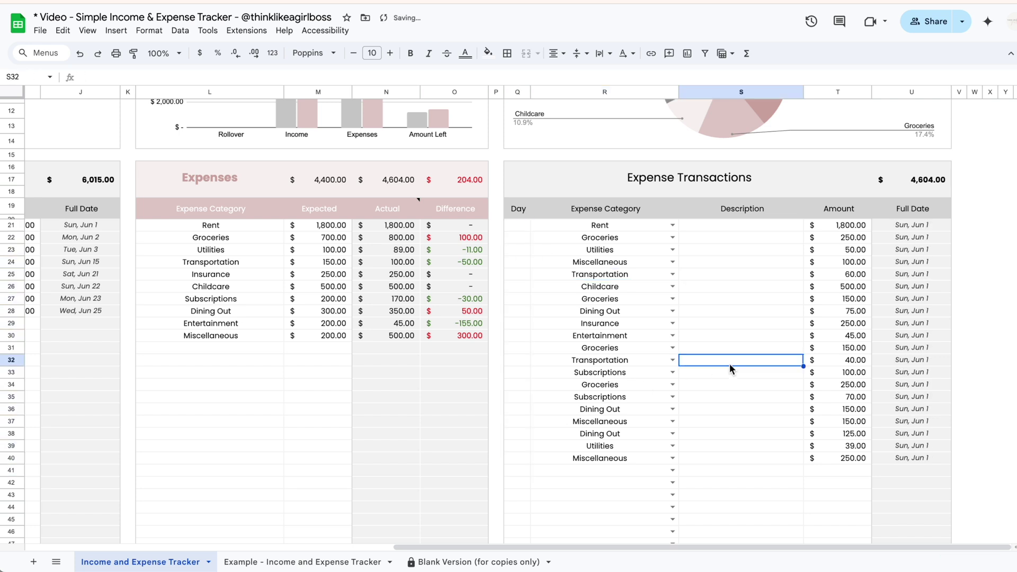
left_click(516, 251)
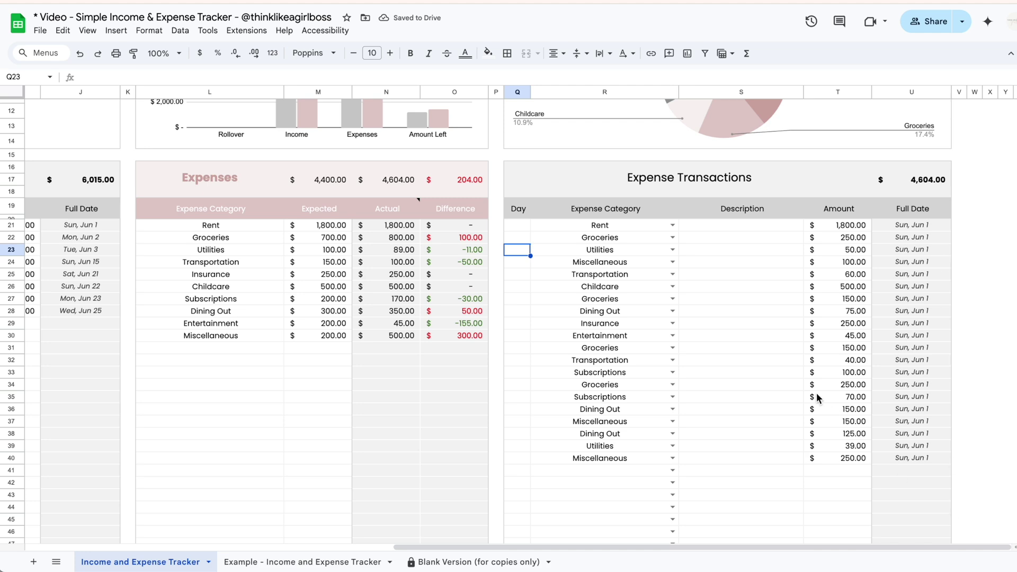
key("ctrl+z")
left_click(519, 324)
scroll(518, 329, "up", 2)
scroll(519, 328, "left", 2)
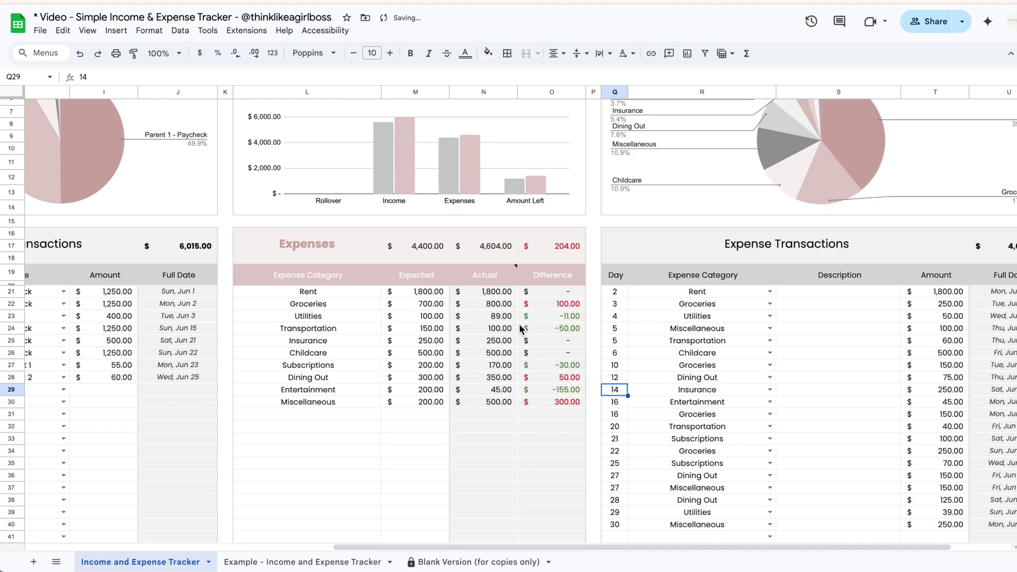
Step: Undo the clearing to restore the expense descriptions
scroll(519, 323, "up", 2)
scroll(508, 334, "left", 5)
left_click(407, 392)
scroll(529, 426, "right", 5)
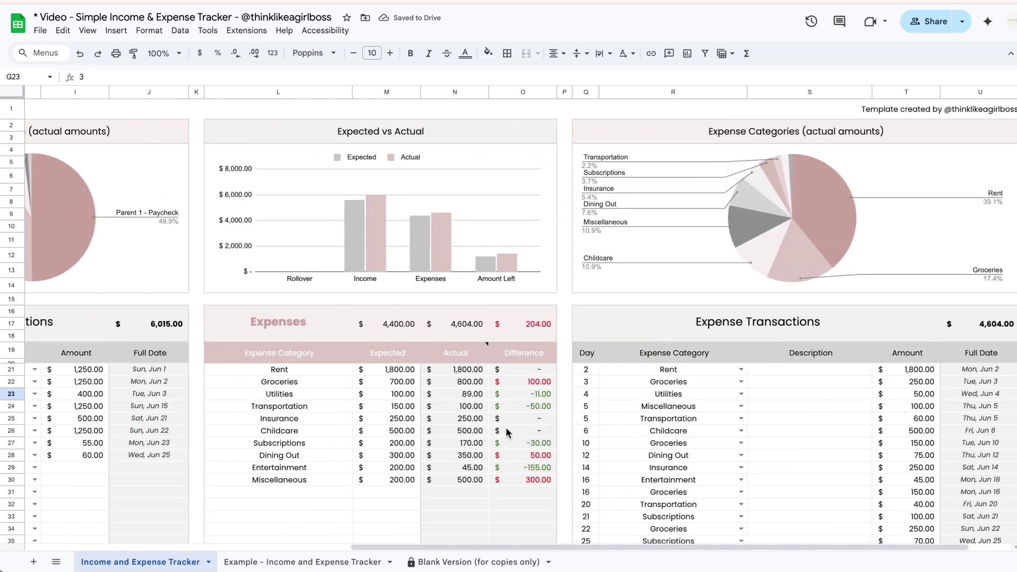
scroll(578, 401, "right", 2)
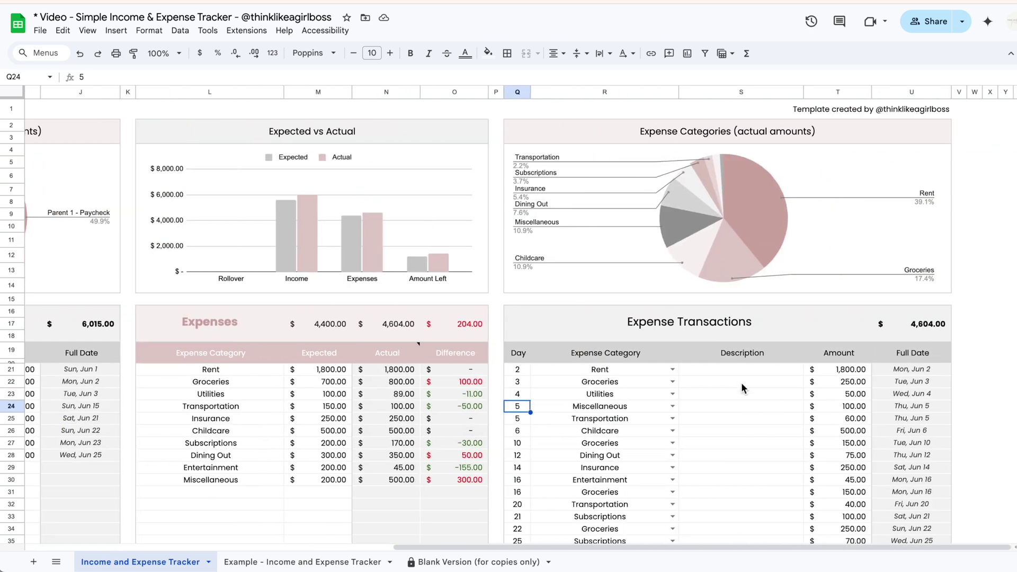
key("ctrl+z")
left_click(747, 405)
Step: Scroll back to the top-left of the sheet to view the Cash Flow Summary
scroll(747, 400, "down", 4)
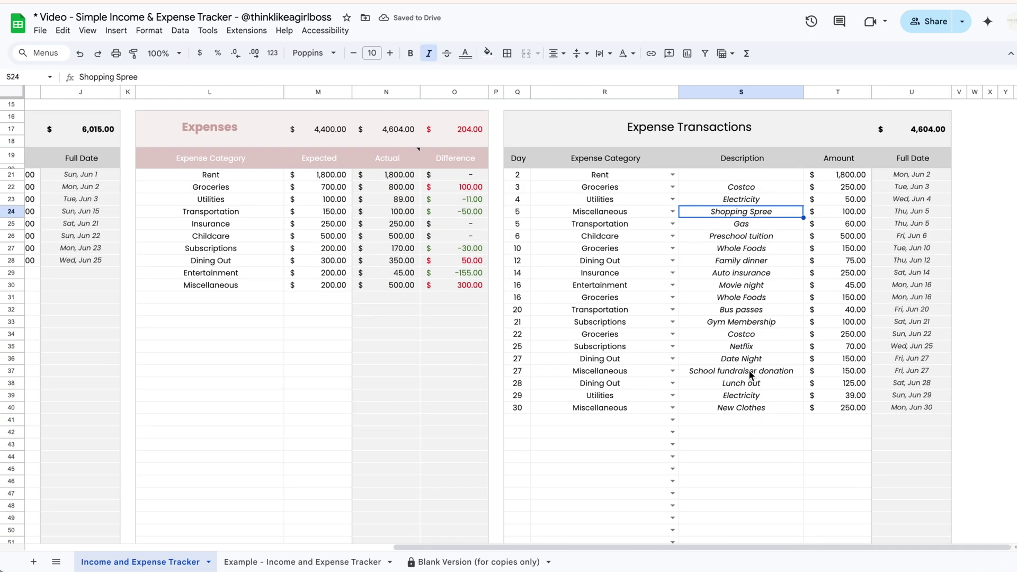
scroll(748, 370, "up", 4)
scroll(748, 370, "down", 1)
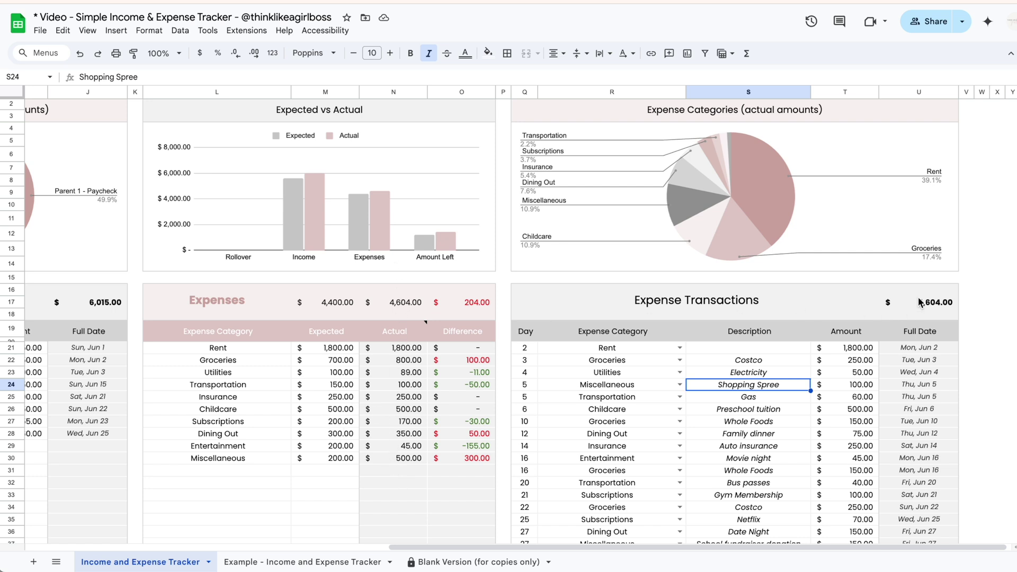
scroll(847, 314, "up", 1)
scroll(847, 314, "left", 1)
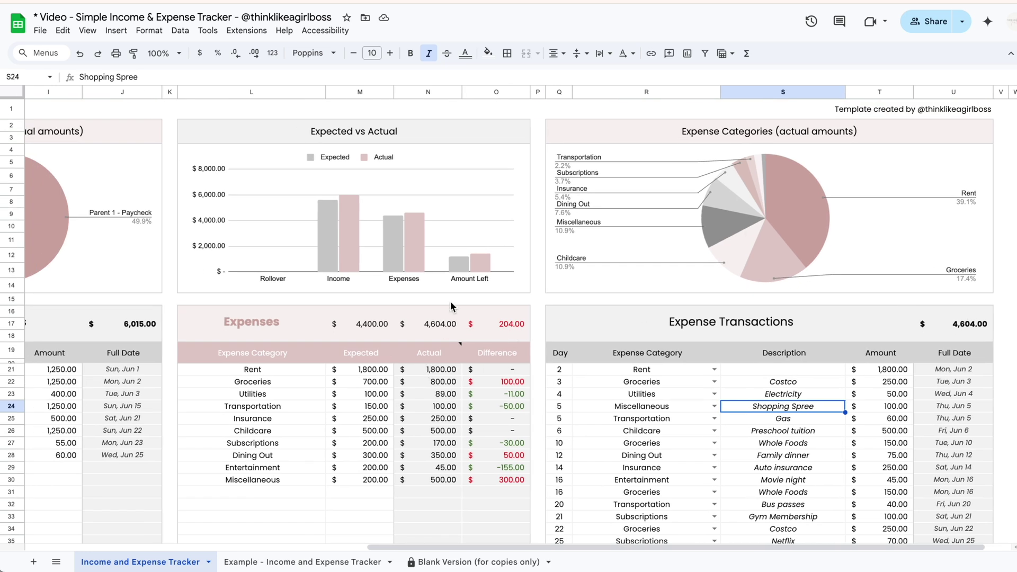
scroll(438, 332, "left", 8)
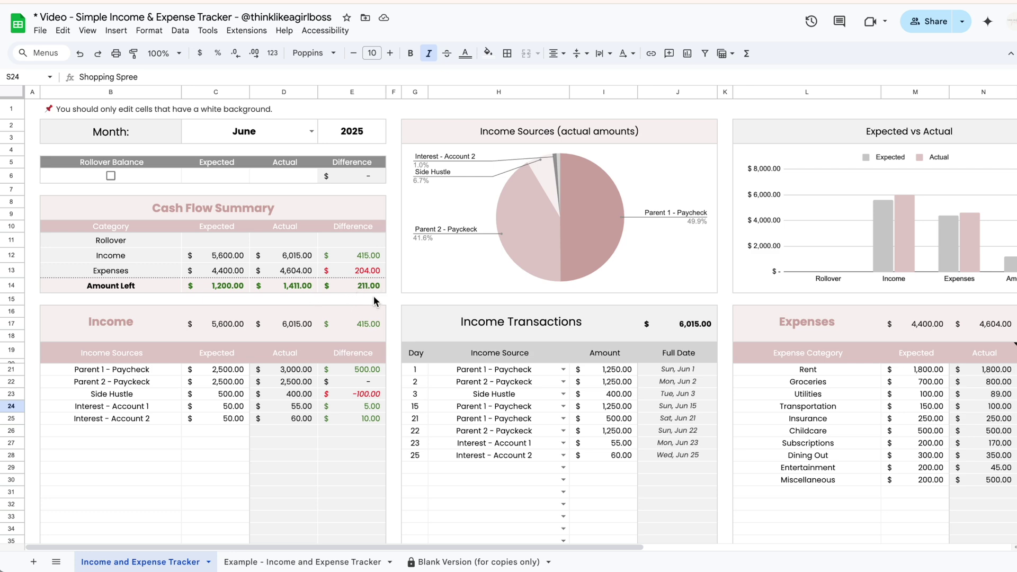
scroll(383, 297, "right", 5)
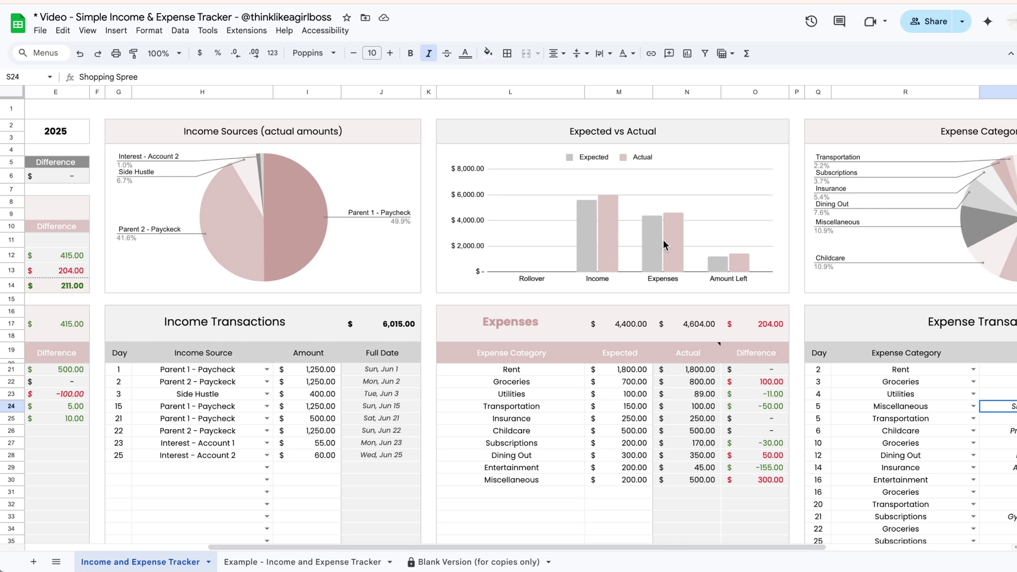
scroll(760, 254, "left", 5)
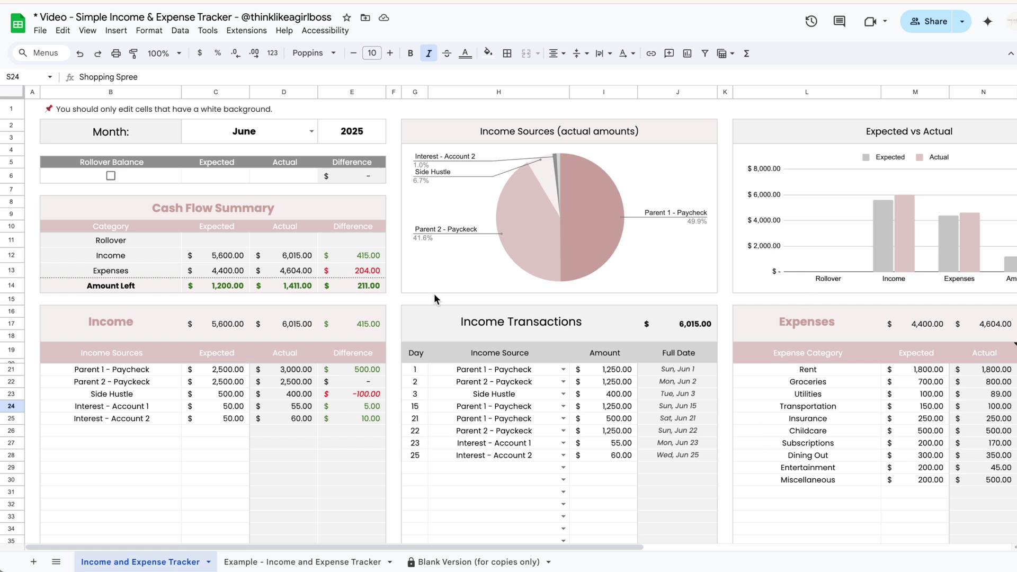
left_click_drag(159, 160, 352, 178)
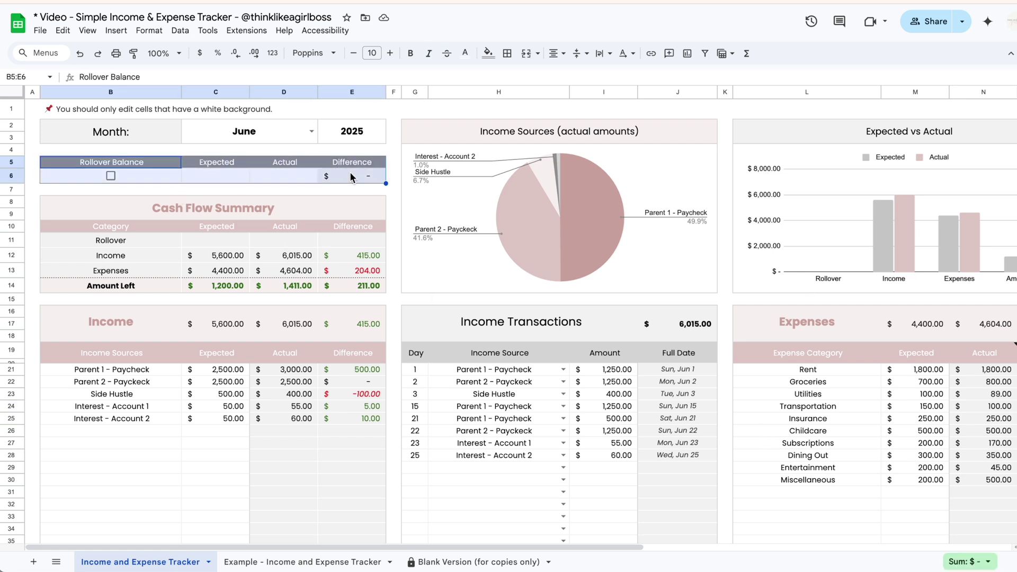
left_click(393, 190)
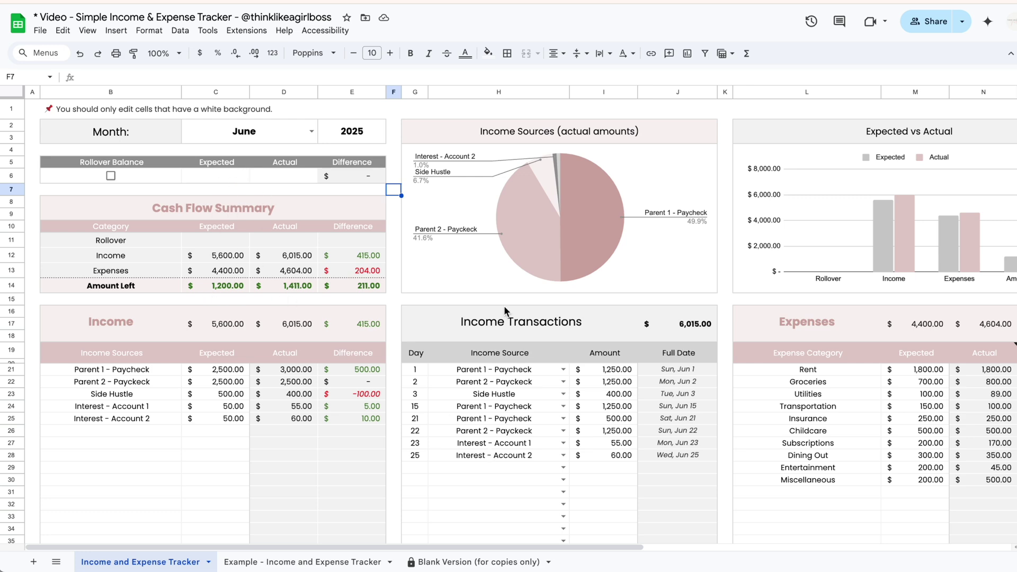
scroll(503, 305, "right", 3)
scroll(504, 306, "left", 3)
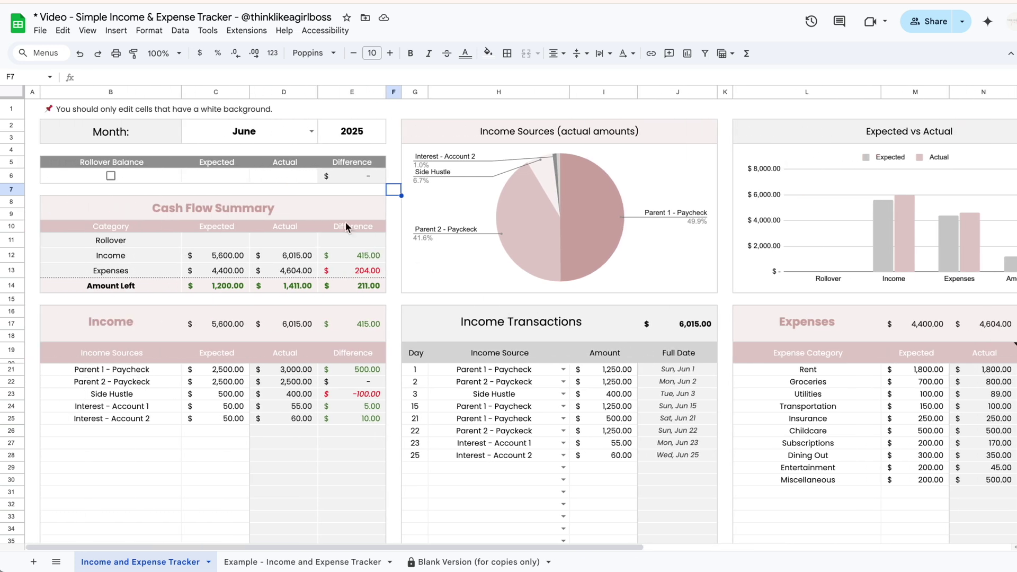
left_click(206, 178)
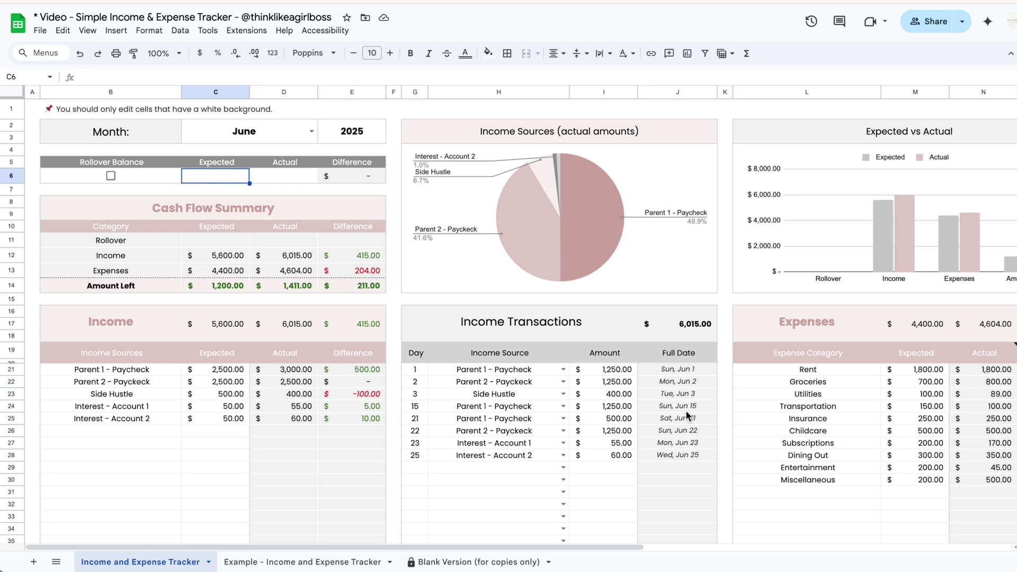
scroll(686, 410, "right", 5)
scroll(635, 402, "down", 3)
Step: Add a Travel expense category with 5,000 expected below Miscellaneous
left_click(585, 389)
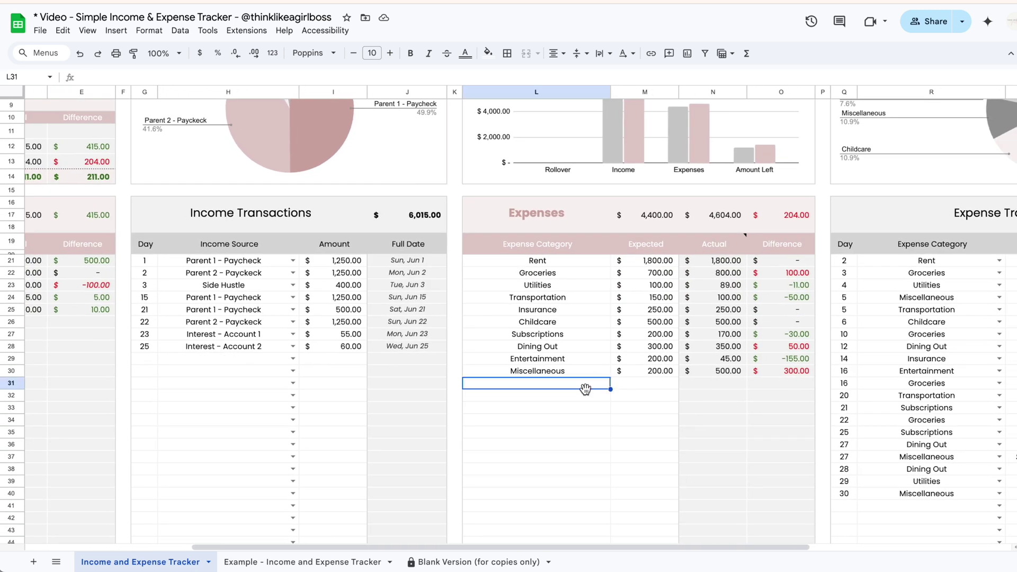
type("Travel")
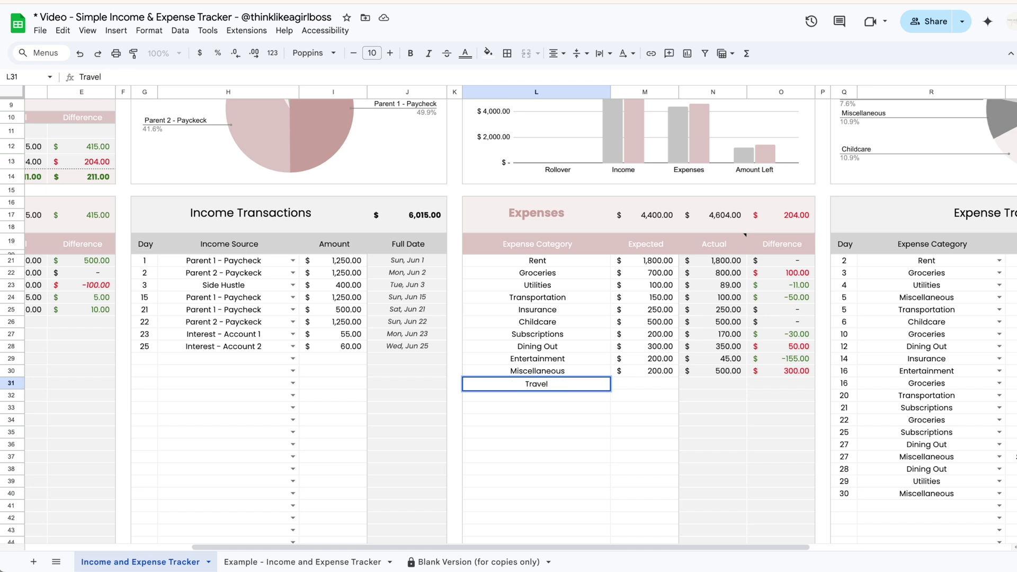
key("Tab")
type("5000")
key("Return")
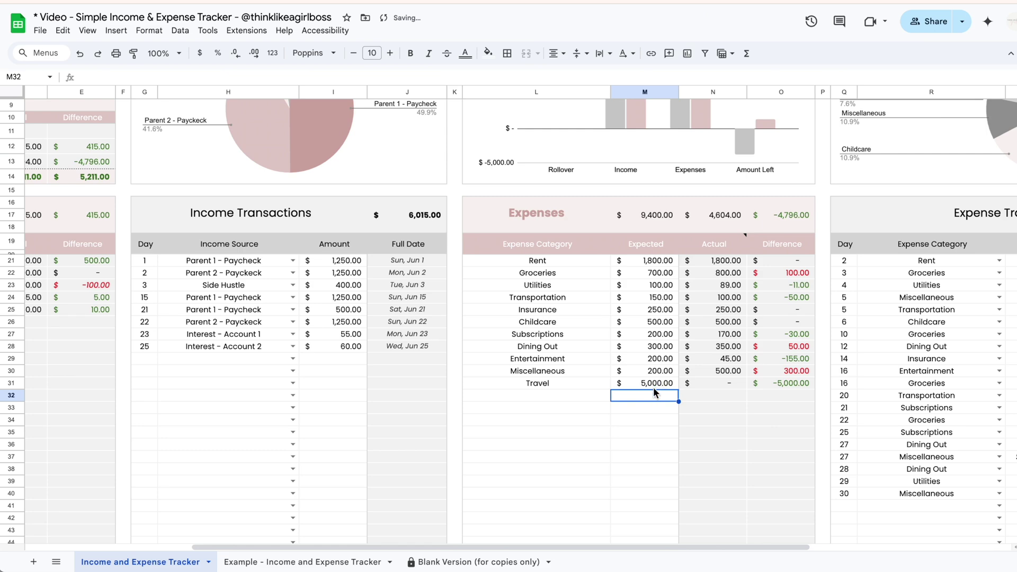
Step: Record a day-31 Travel transaction of 5,000 in Expense Transactions
scroll(583, 371, "right", 6)
scroll(501, 354, "down", 4)
left_click(519, 407)
type("31")
key("Tab")
key("Return")
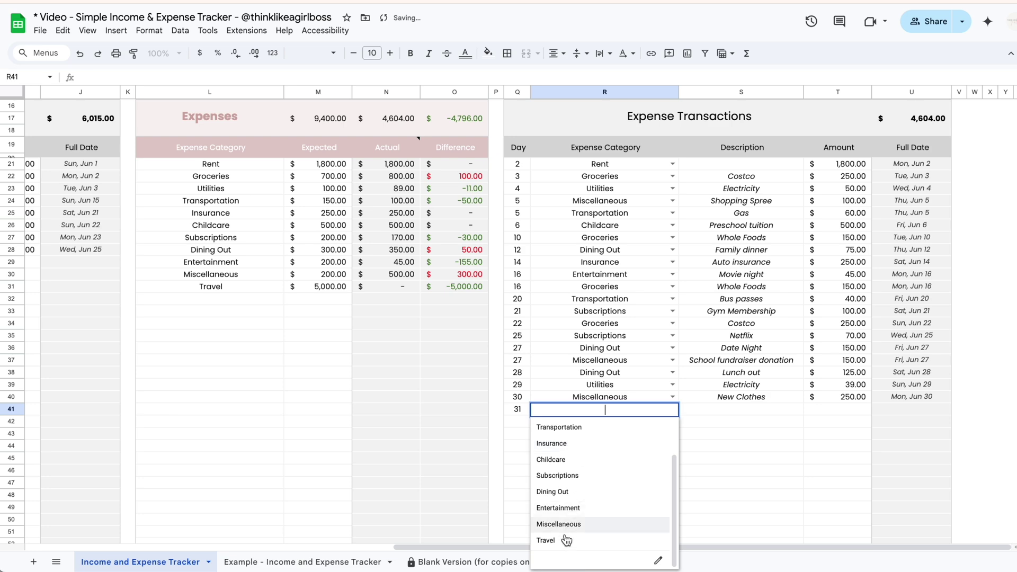
left_click(565, 538)
key("Tab")
key("Tab")
type("5,000")
key("Return")
scroll(772, 328, "up", 5)
scroll(772, 328, "left", 6)
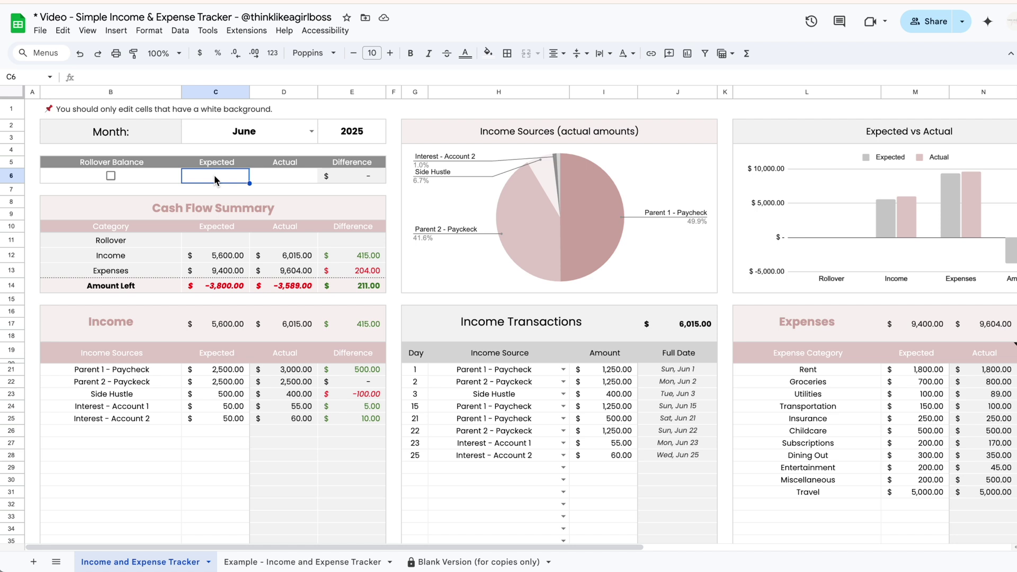
Step: Enter a June rollover balance of 5,000 expected and 5,500 actual
type("5000")
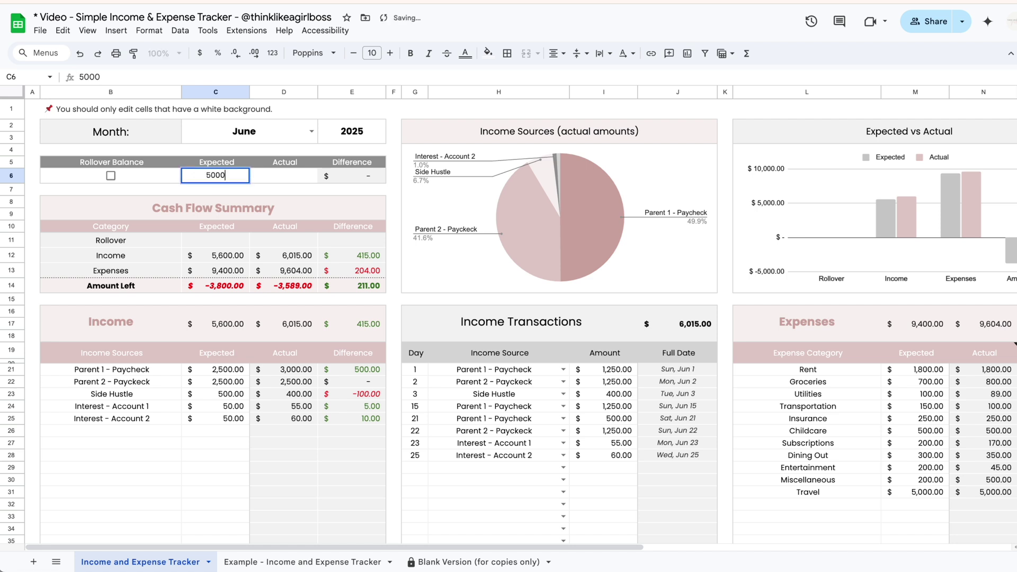
key("Tab")
type("5500")
key("Tab")
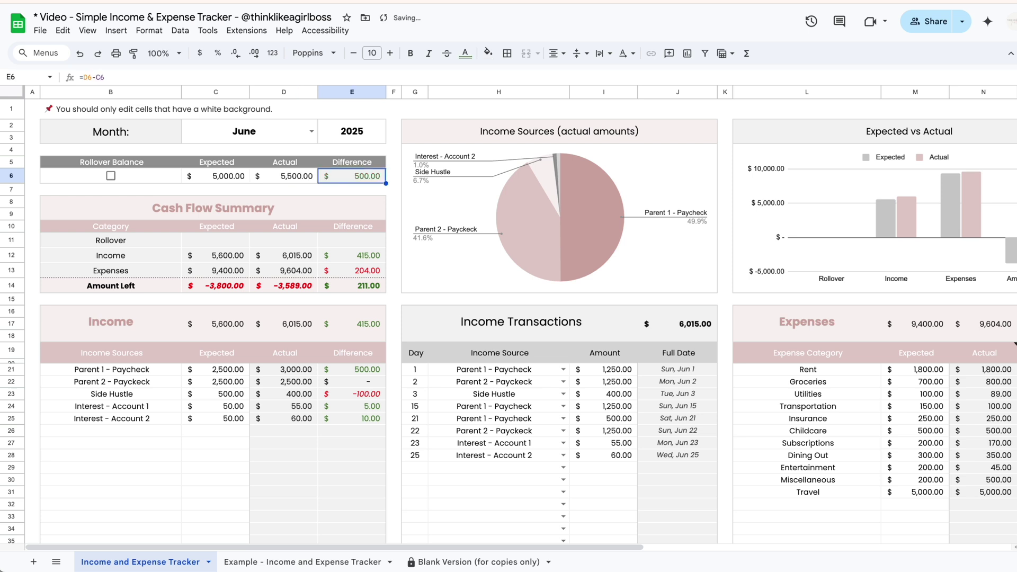
left_click(396, 180)
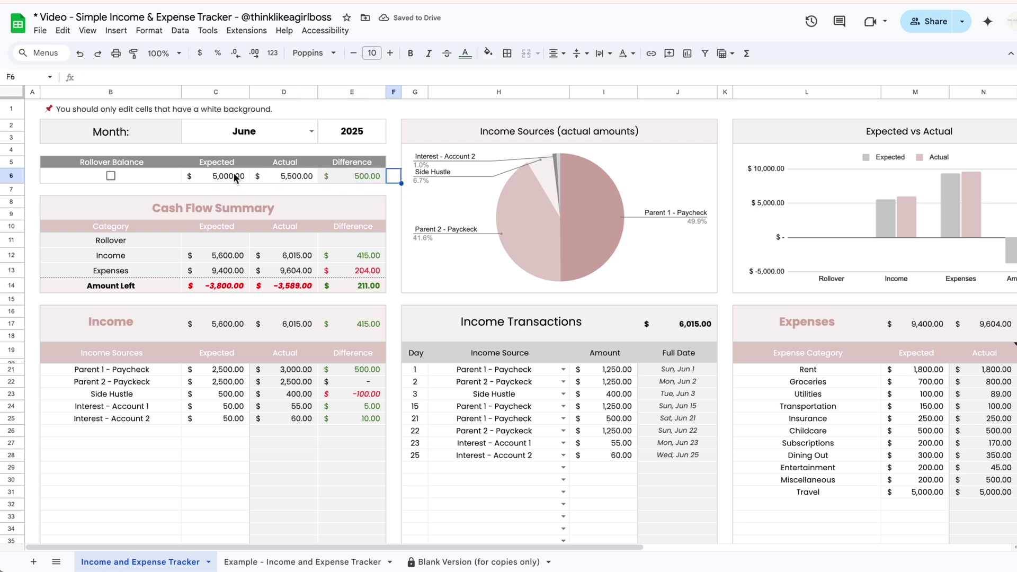
Step: Toggle the rollover balance checkbox several times, leaving it unticked
left_click(111, 176)
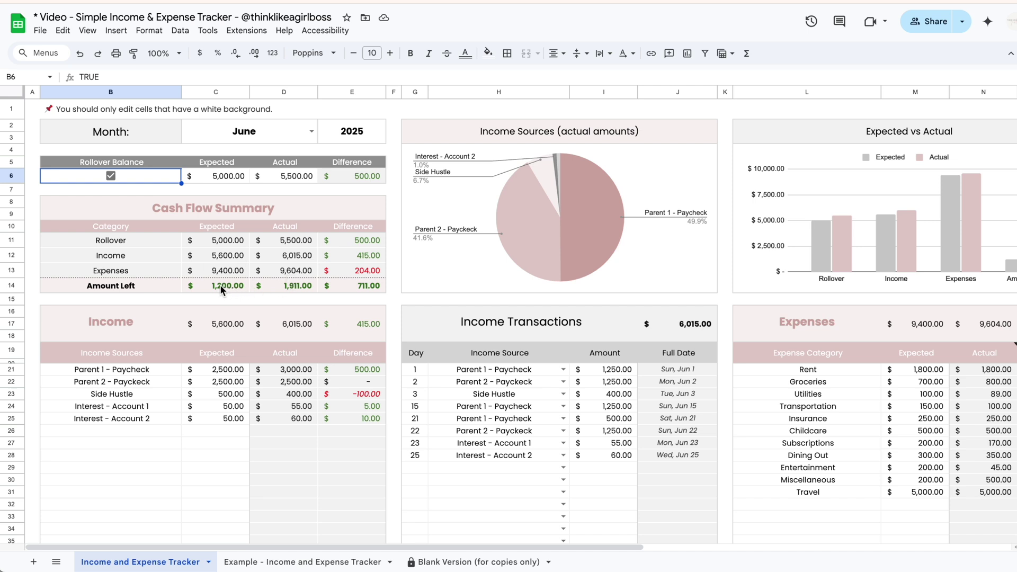
left_click(112, 173)
left_click(114, 171)
left_click(114, 171)
left_click(113, 171)
left_click(112, 173)
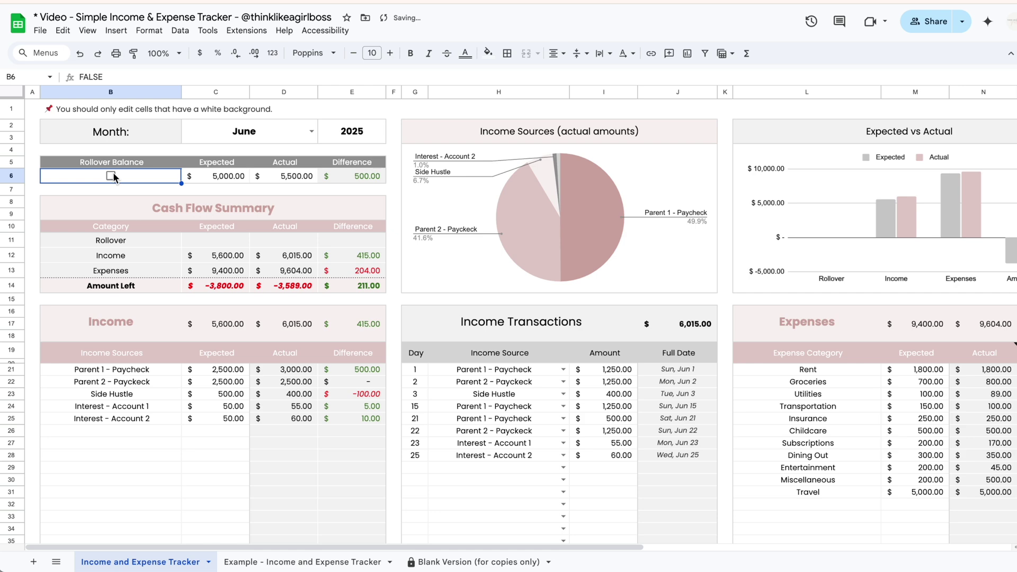
Step: Clear the rollover Expected and Actual amounts, then undo both changes
left_click_drag(206, 177, 292, 178)
key("Delete")
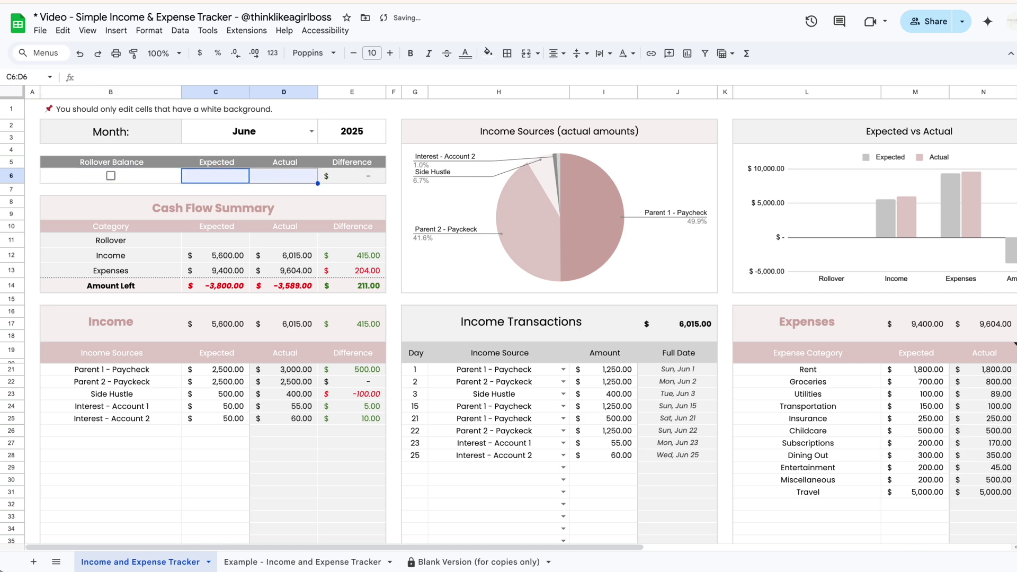
left_click(395, 227)
scroll(487, 394, "right", 5)
key("ctrl+z")
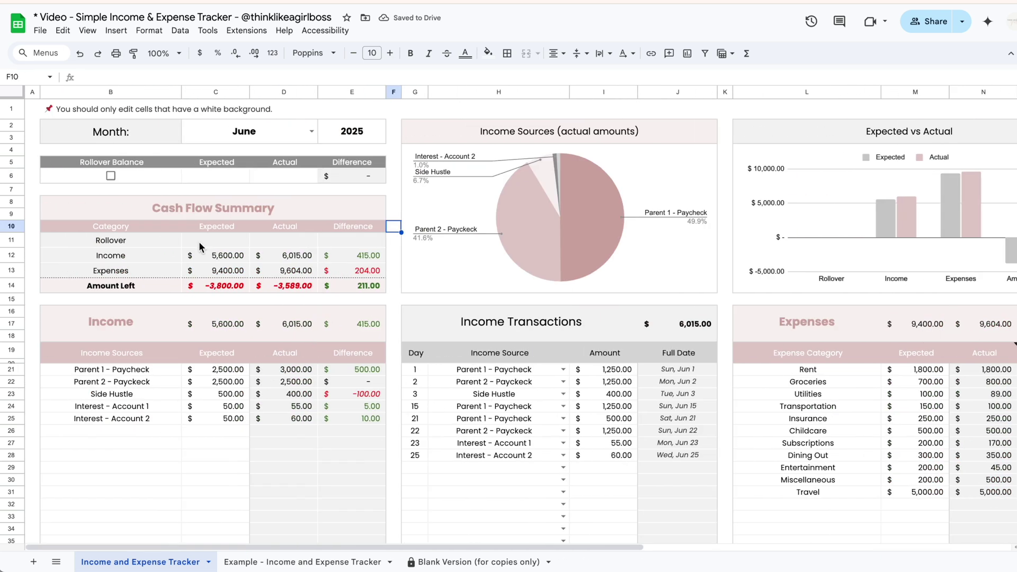
key("ctrl+z")
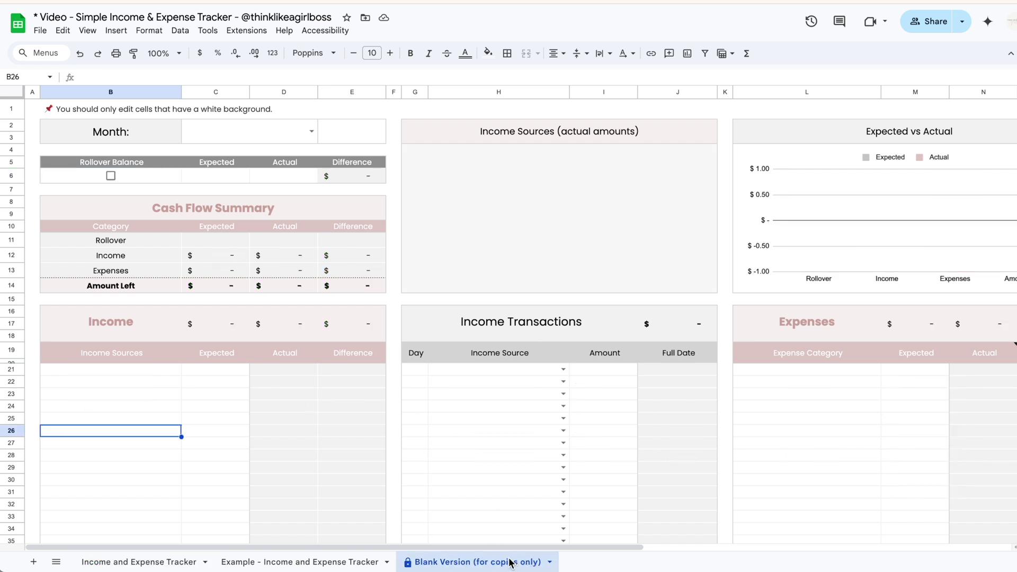
Step: Duplicate the Blank Version sheet and rename the copy 'July 2025'
right_click(513, 563)
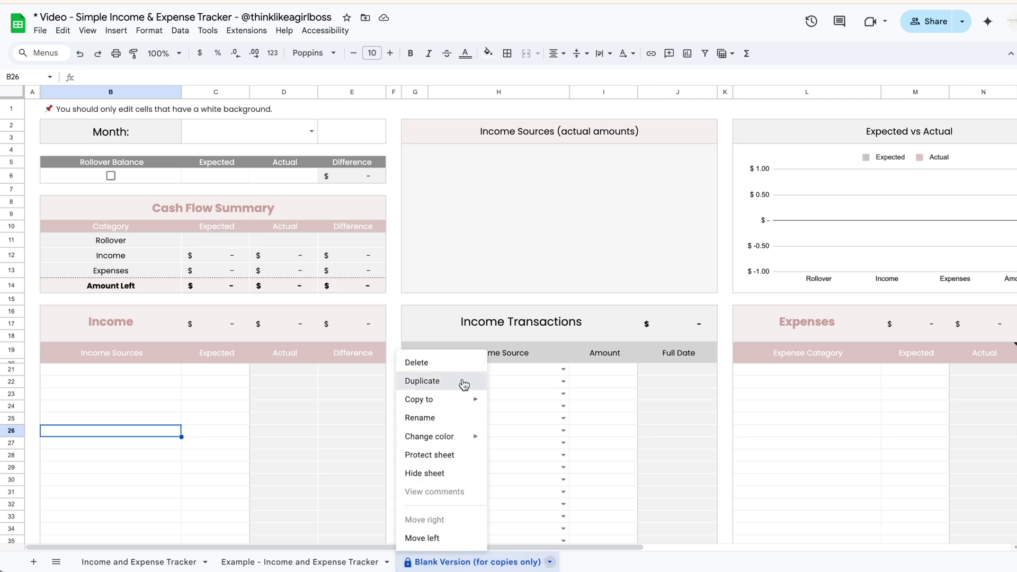
left_click(464, 385)
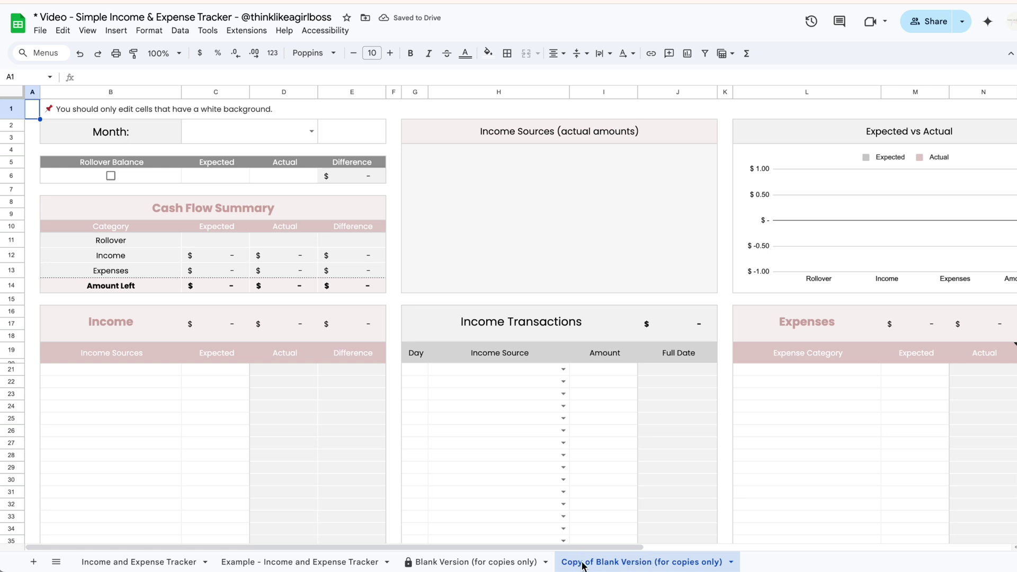
double_click(659, 564)
type("July 2025")
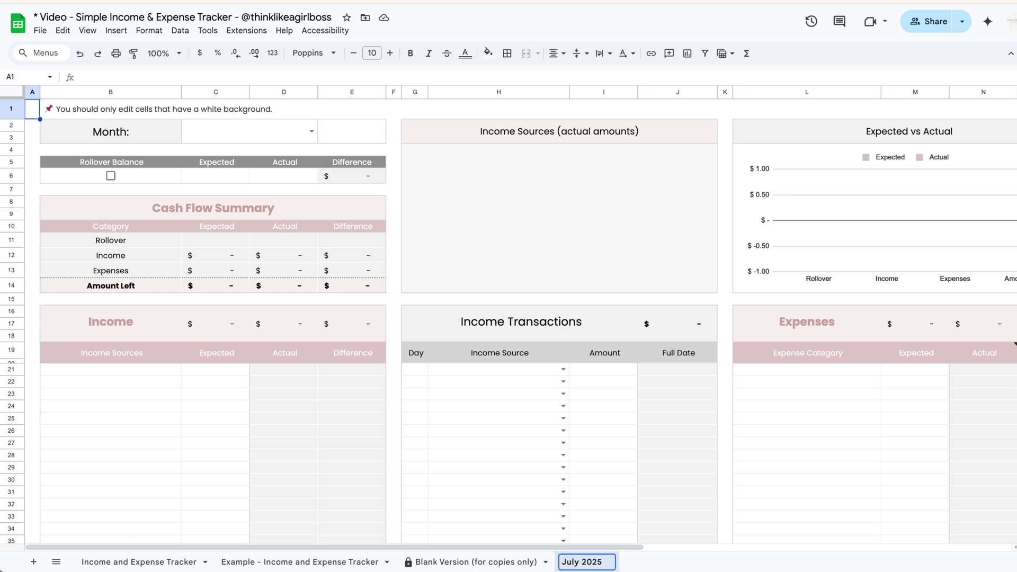
key("Return")
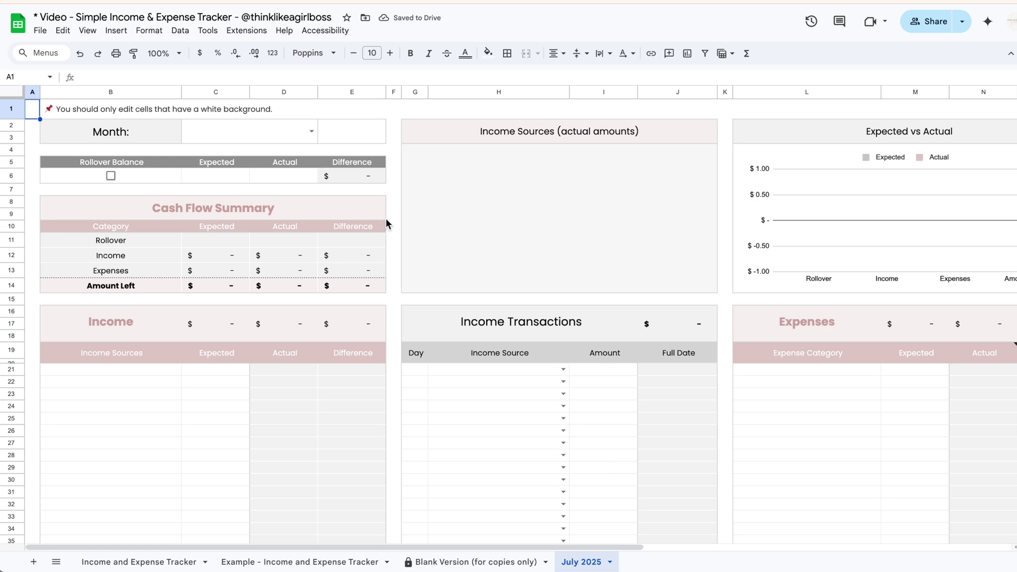
Step: Set the July sheet's month dropdown to July and the year to 2025
left_click(312, 132)
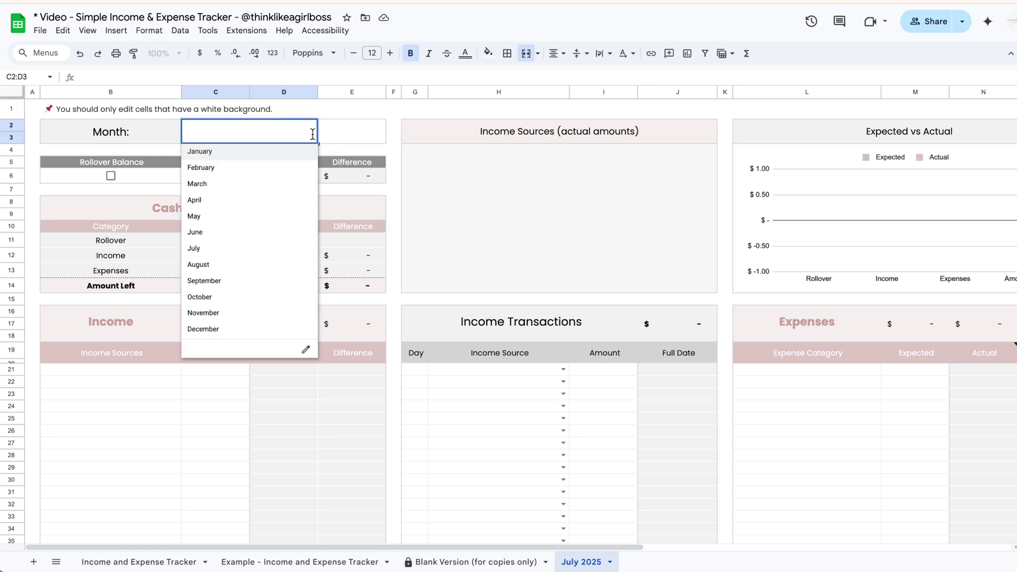
left_click(252, 249)
left_click(345, 134)
type("2025")
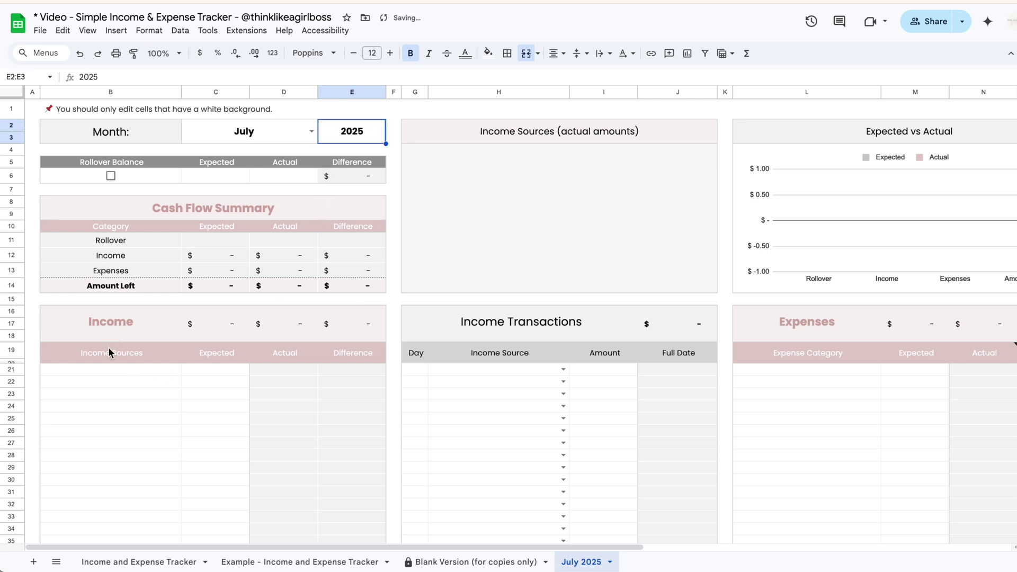
Step: Check the empty income sources, expense categories and income transactions areas on July 2025
left_click_drag(100, 370, 219, 504)
scroll(358, 424, "right", 5)
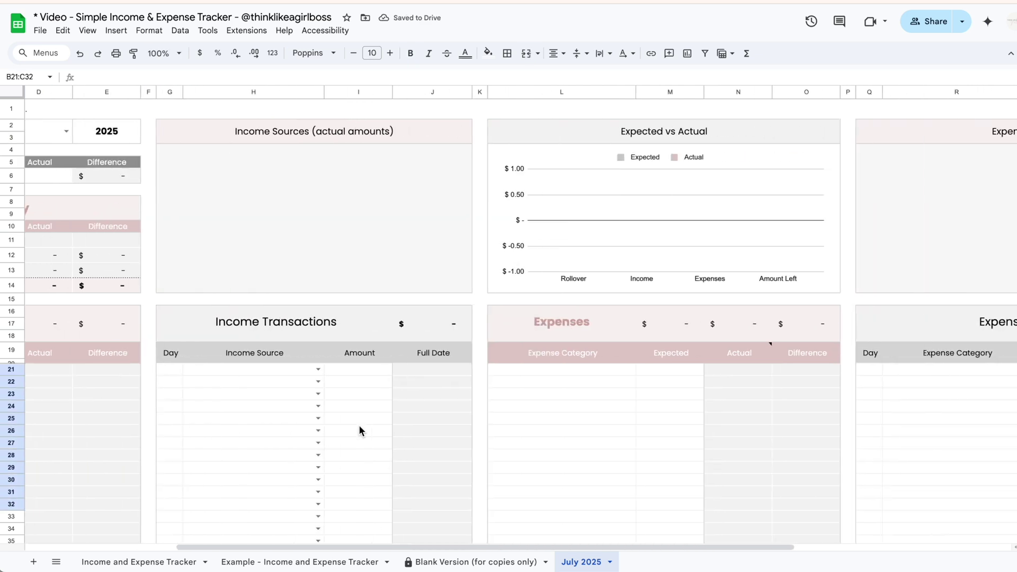
left_click_drag(545, 371, 635, 504)
left_click(563, 440)
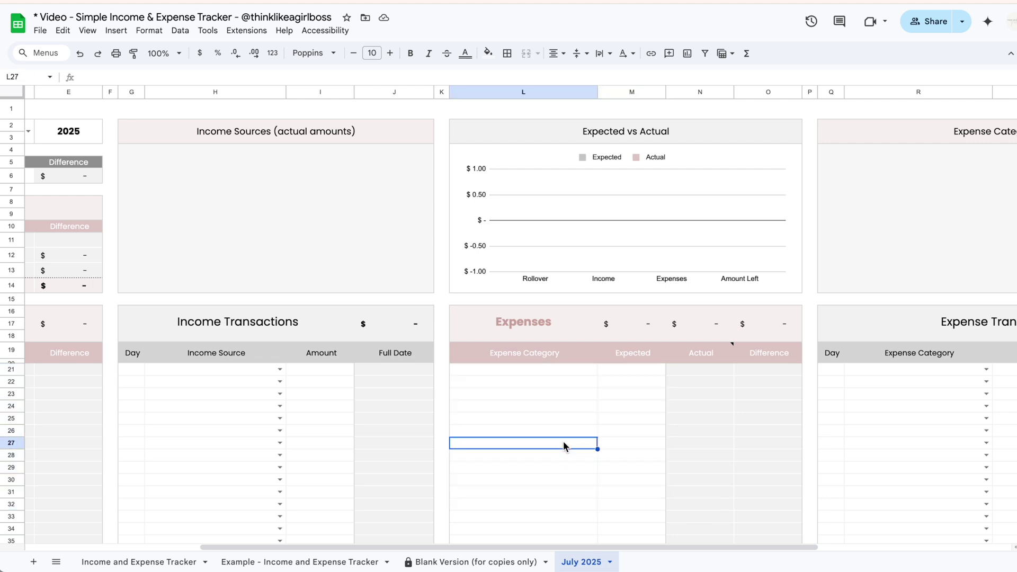
scroll(556, 437, "left", 5)
left_click_drag(414, 370, 605, 503)
left_click(620, 446)
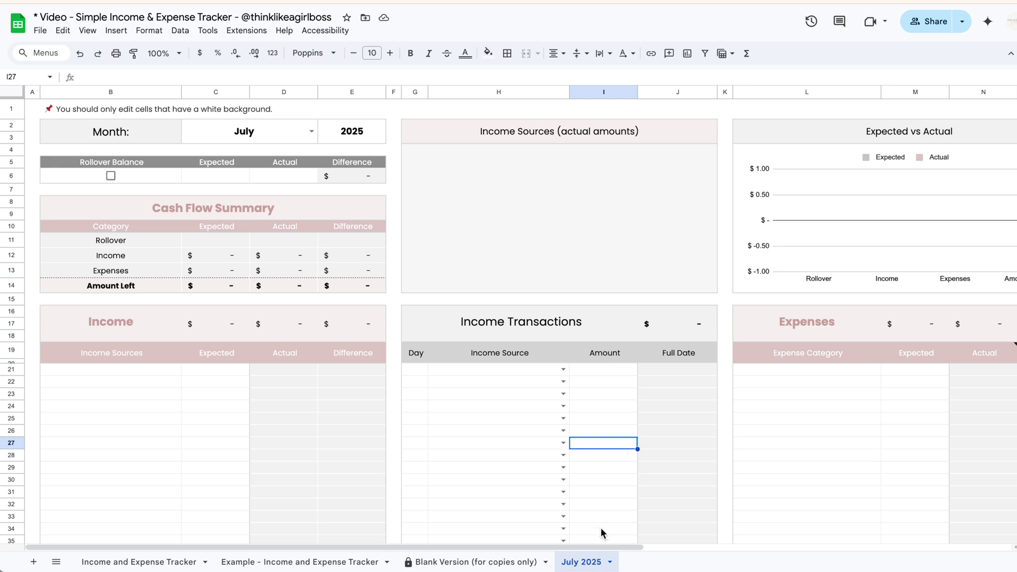
Step: Copy June's income sources and expected amounts into B21 on the July 2025 sheet
left_click(140, 561)
left_click_drag(126, 367, 230, 433)
key("ctrl+c")
left_click(585, 560)
left_click(151, 375)
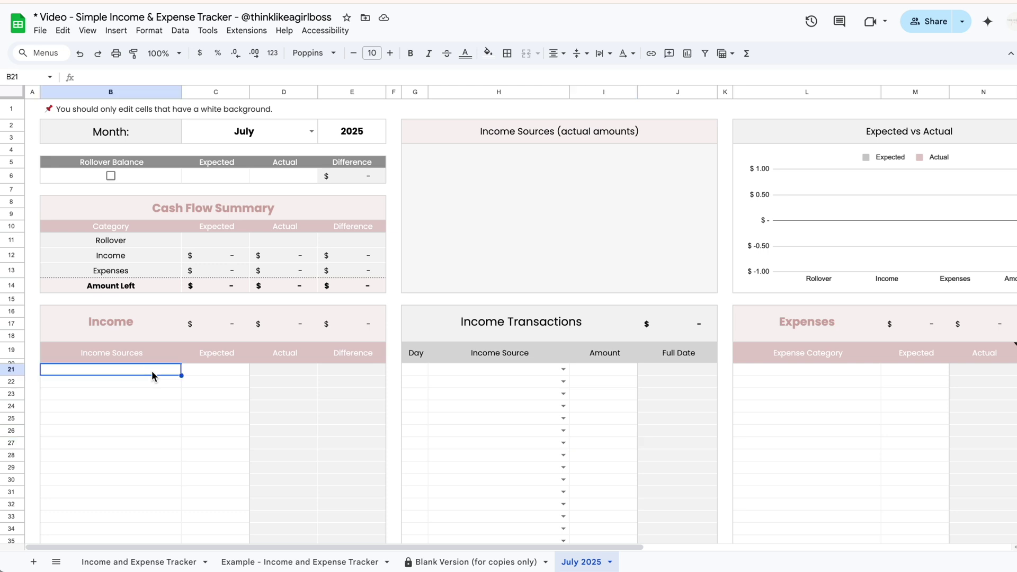
key("ctrl+v")
left_click(208, 418)
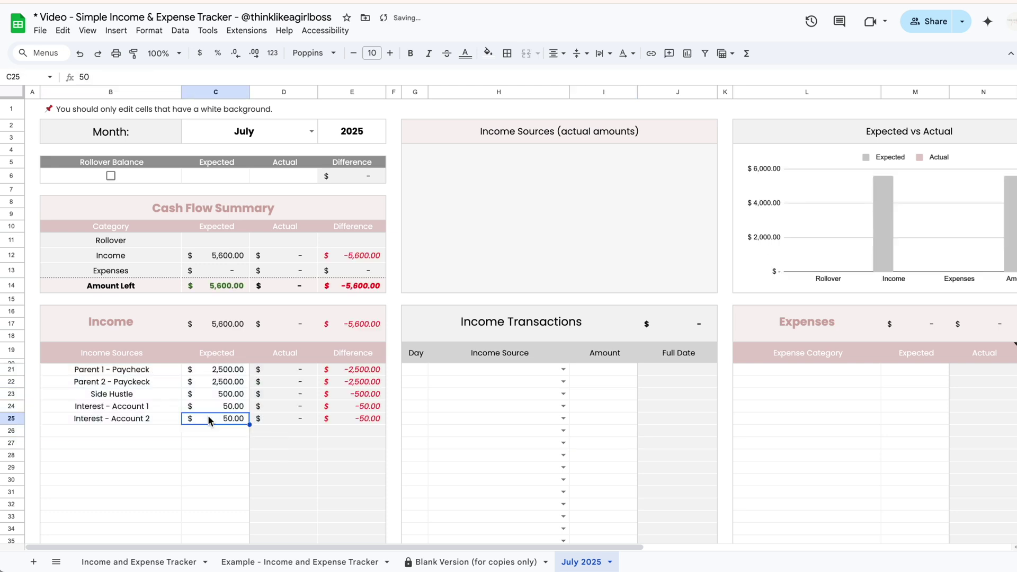
Step: Copy June's expense categories and expected amounts into L21 on the July 2025 sheet
left_click(145, 561)
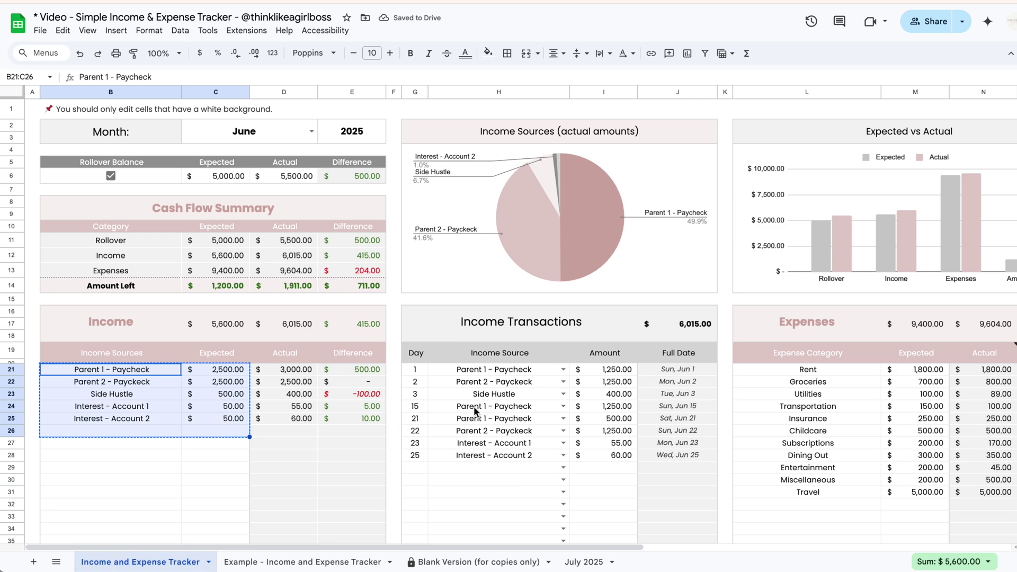
left_click_drag(565, 370, 707, 498)
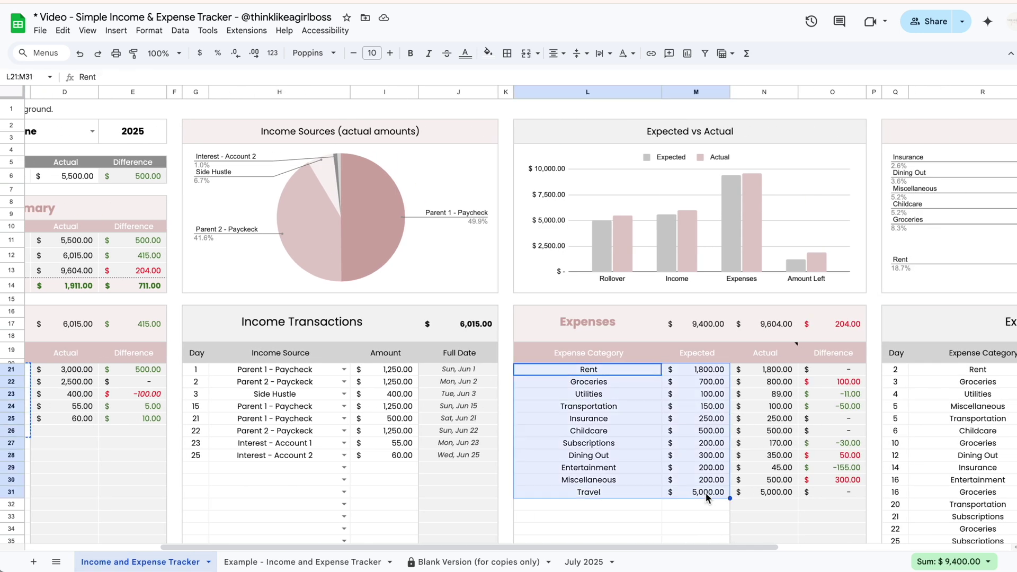
key("ctrl+c")
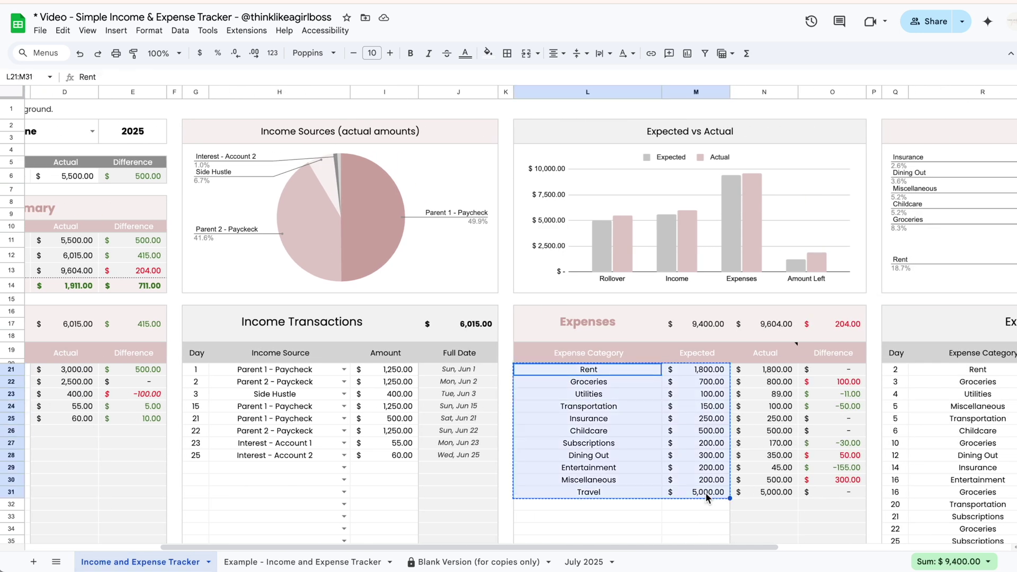
left_click(594, 562)
scroll(653, 391, "right", 3)
left_click(640, 374)
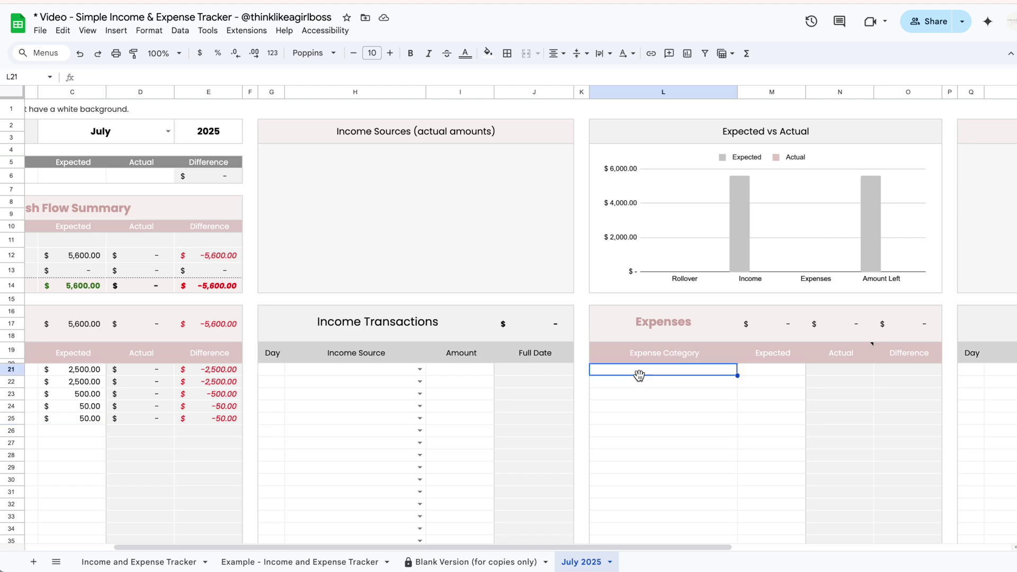
key("ctrl+v")
scroll(695, 490, "left", 3)
Step: Delete the Travel category and its amount from July's expense list
scroll(695, 491, "right", 2)
left_click(830, 491, "shift")
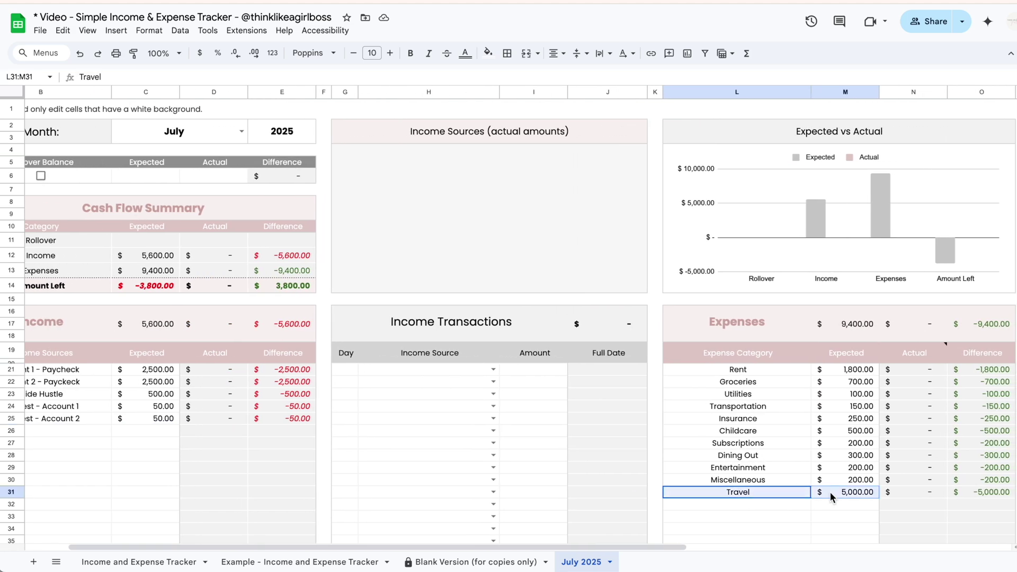
key("Delete")
left_click(803, 431)
scroll(802, 431, "left", 2)
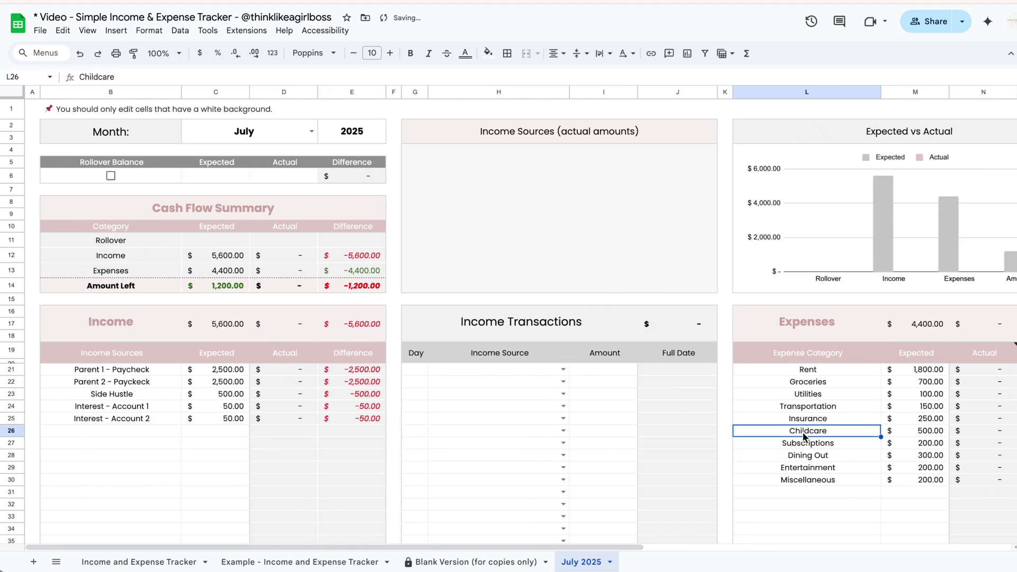
left_click(483, 419)
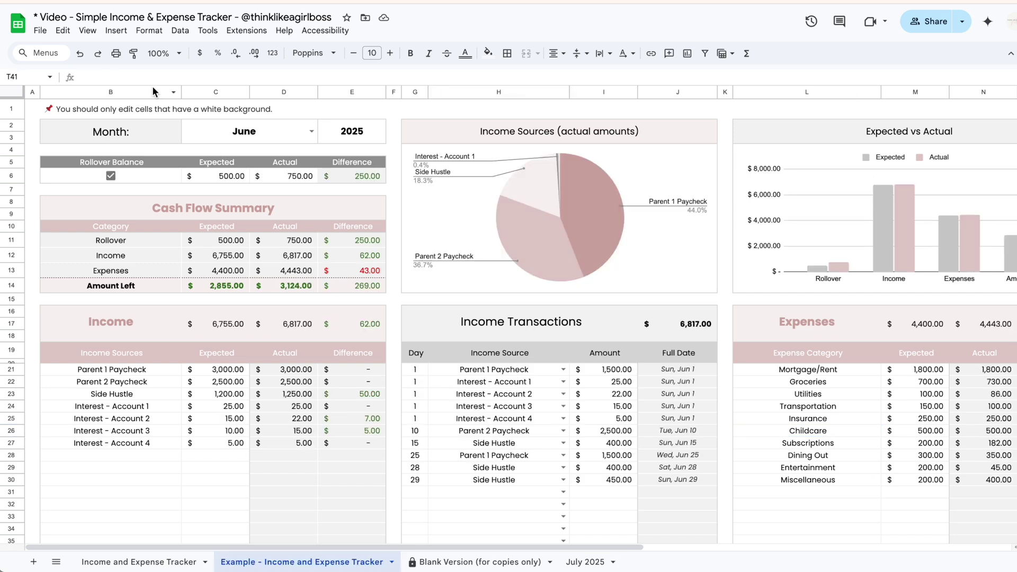
Step: Customize the theme with Accent 4 set to dark magenta, leave Accent 3 unchanged, and close Themes
left_click(149, 30)
left_click(205, 49)
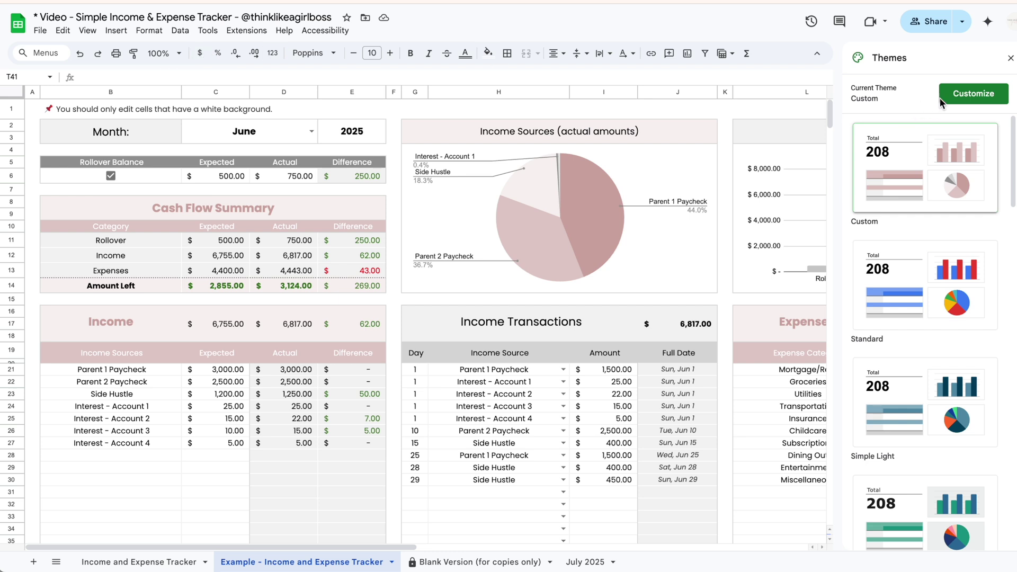
left_click(972, 94)
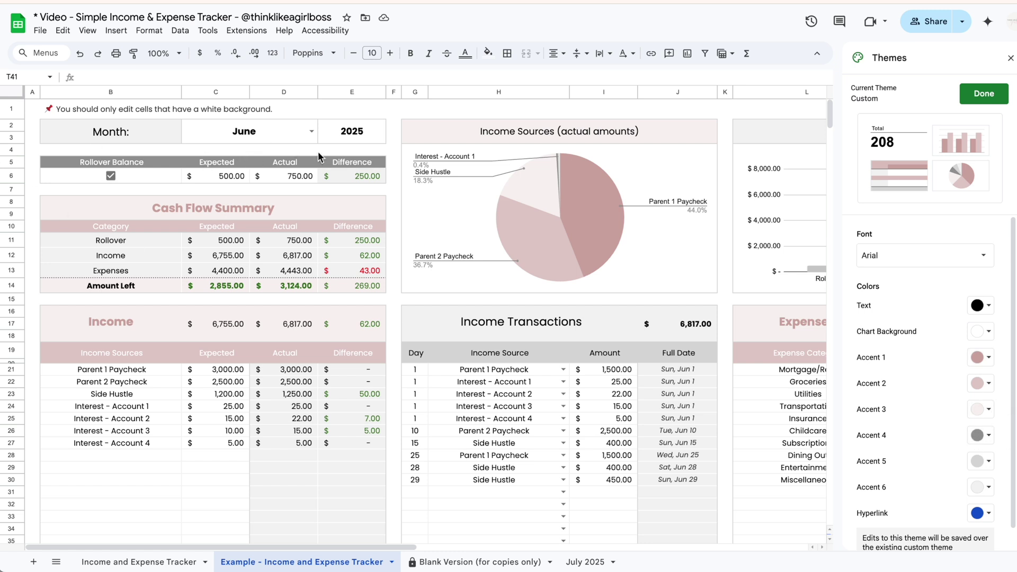
left_click(986, 435)
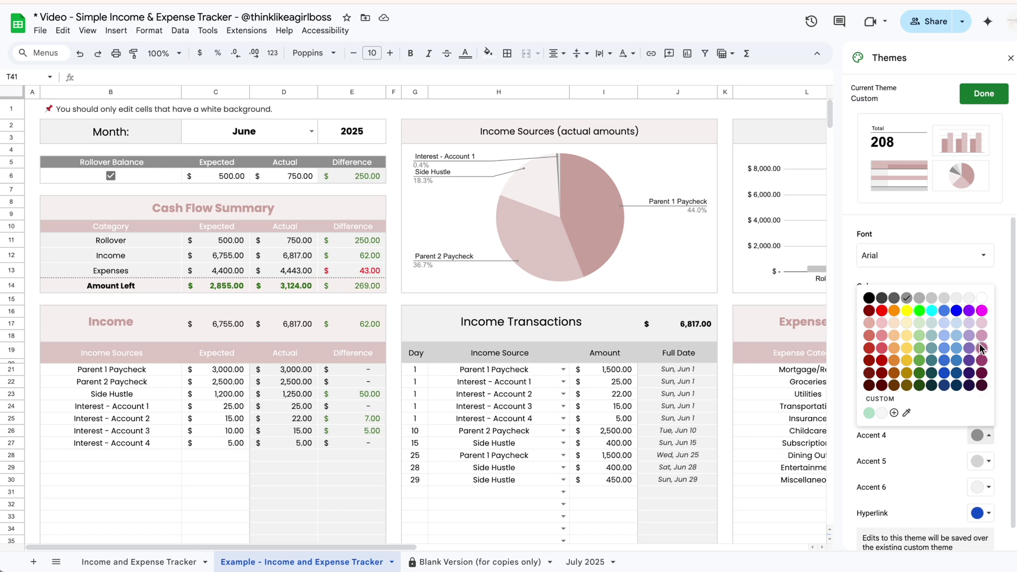
left_click(982, 361)
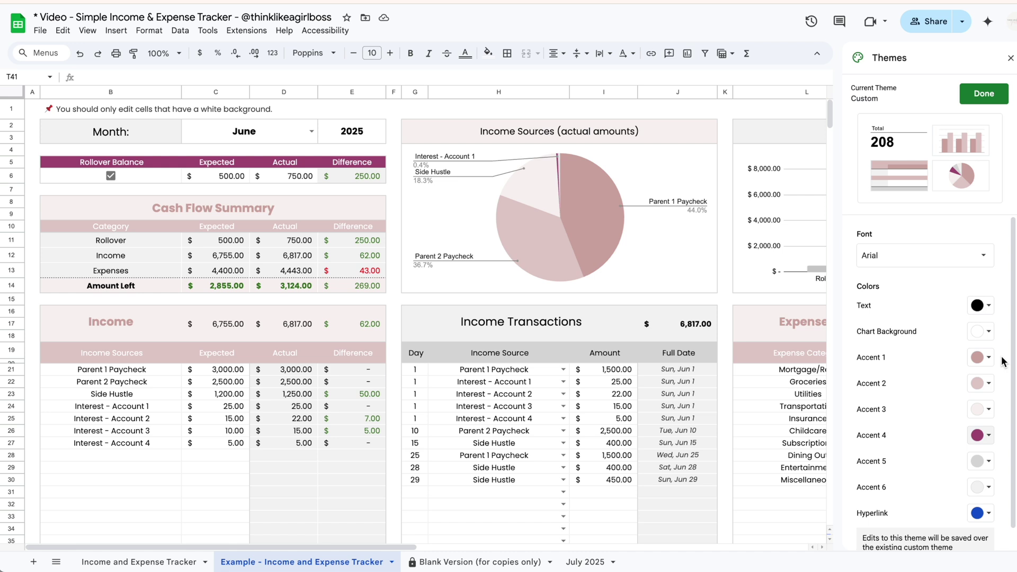
left_click(988, 409)
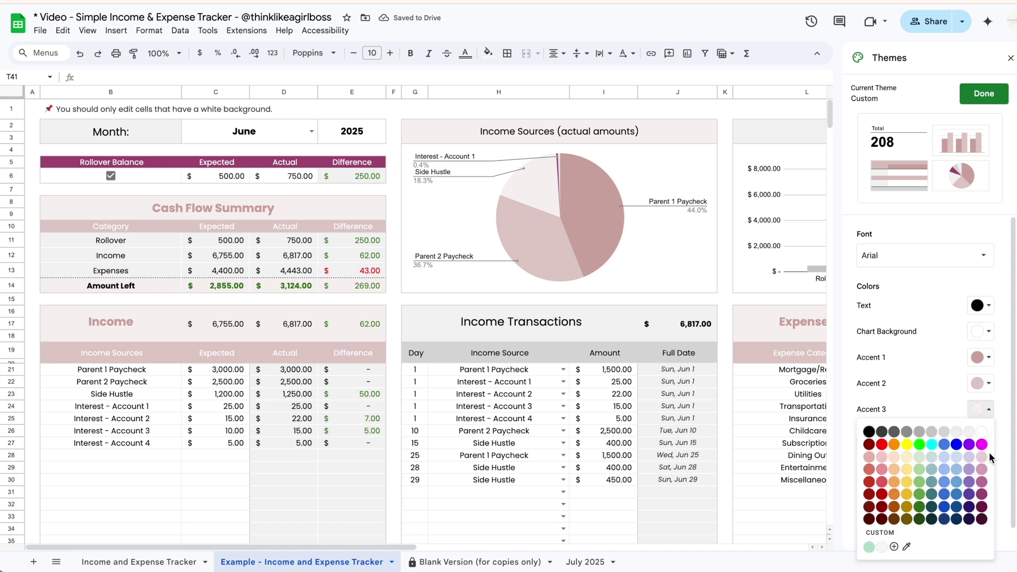
left_click(1005, 389)
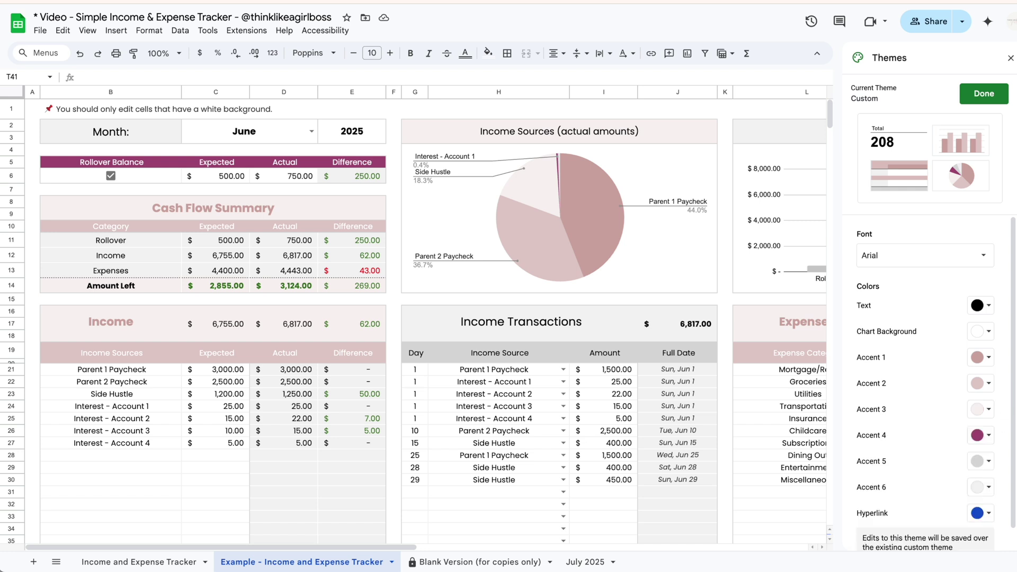
left_click(1009, 58)
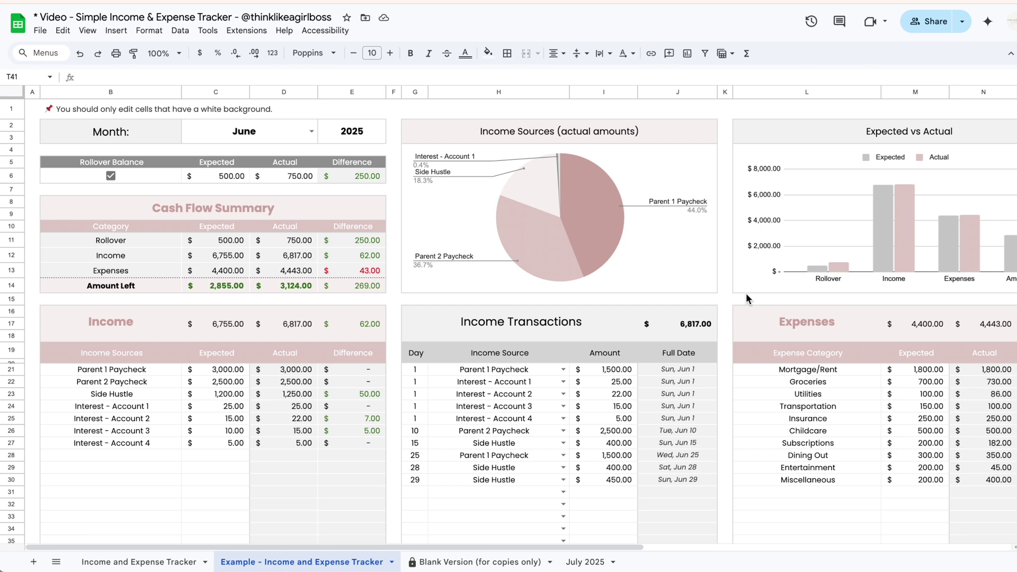